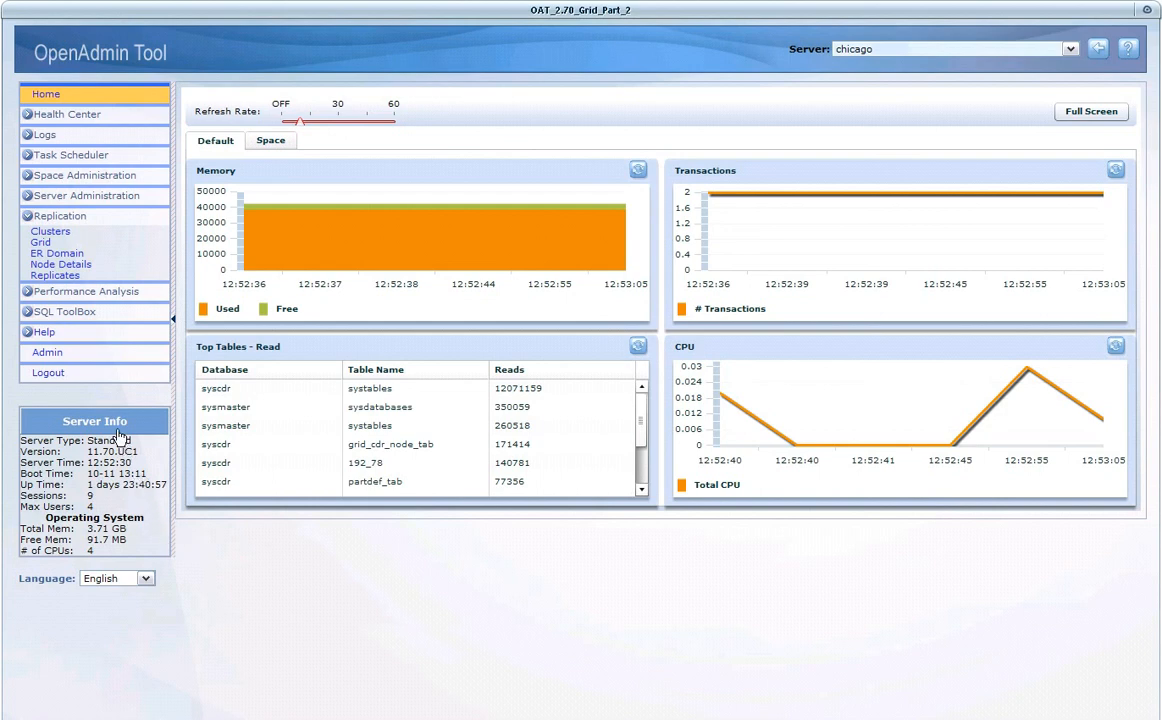
# - Open the Replication Grid page, select myGrid, and display the status list of its commands
pyautogui.click(42, 242)
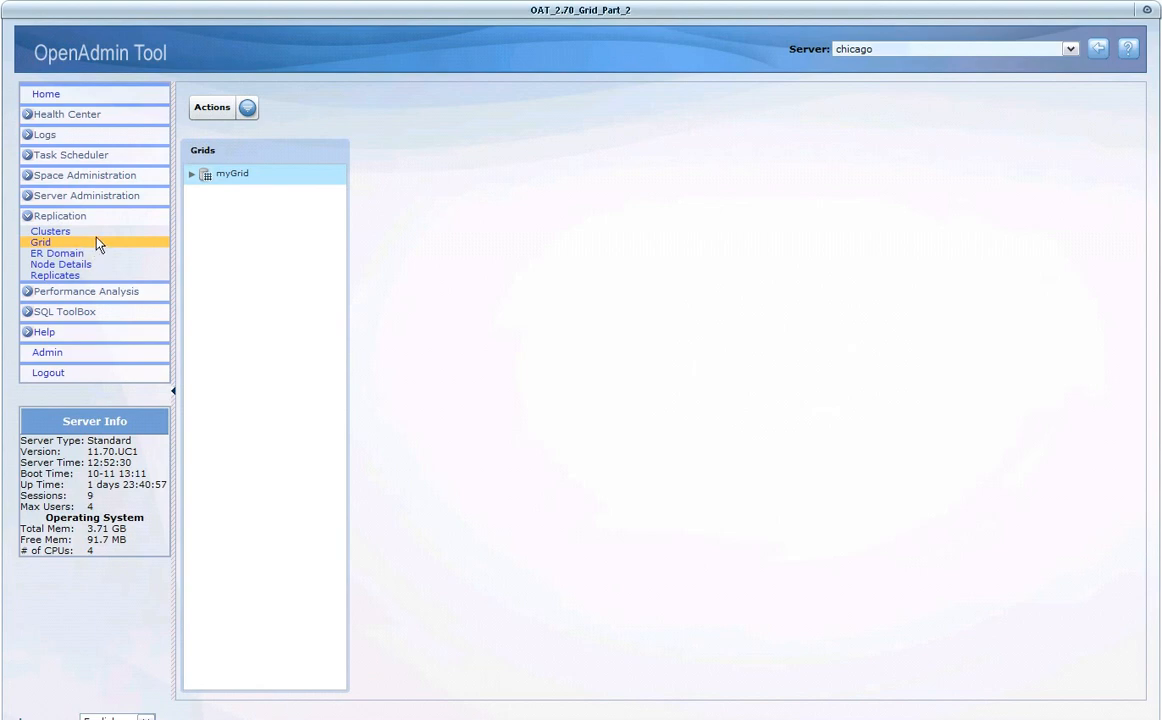
pyautogui.click(226, 175)
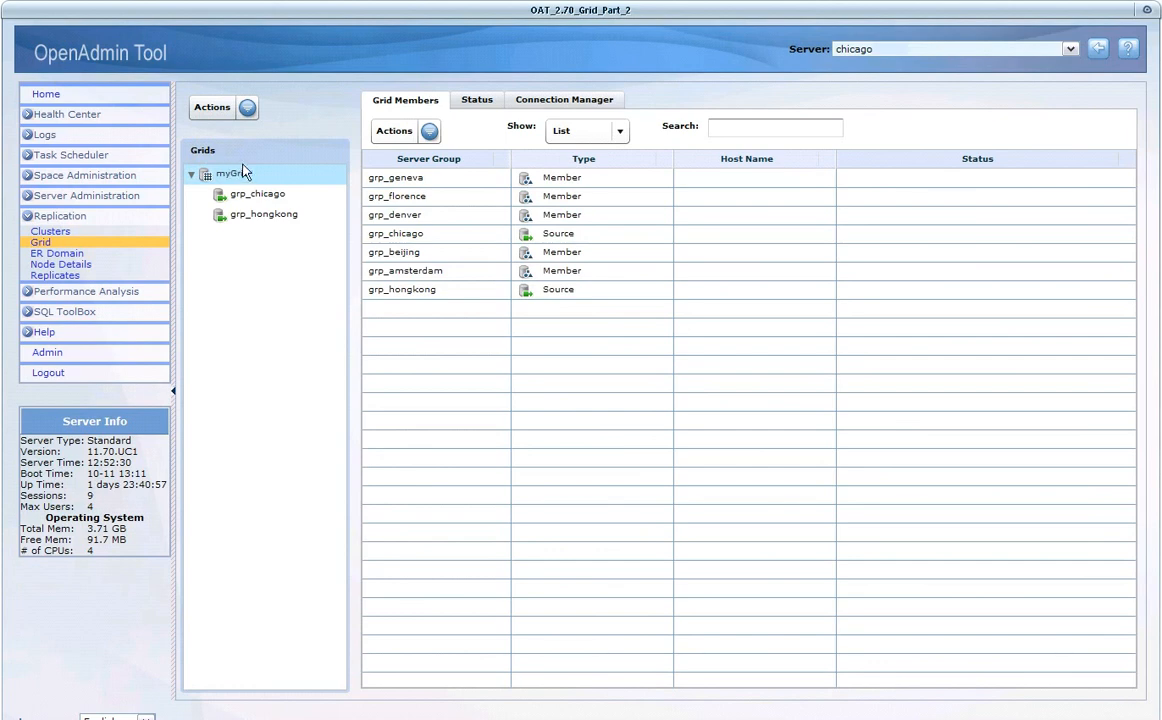
pyautogui.click(468, 102)
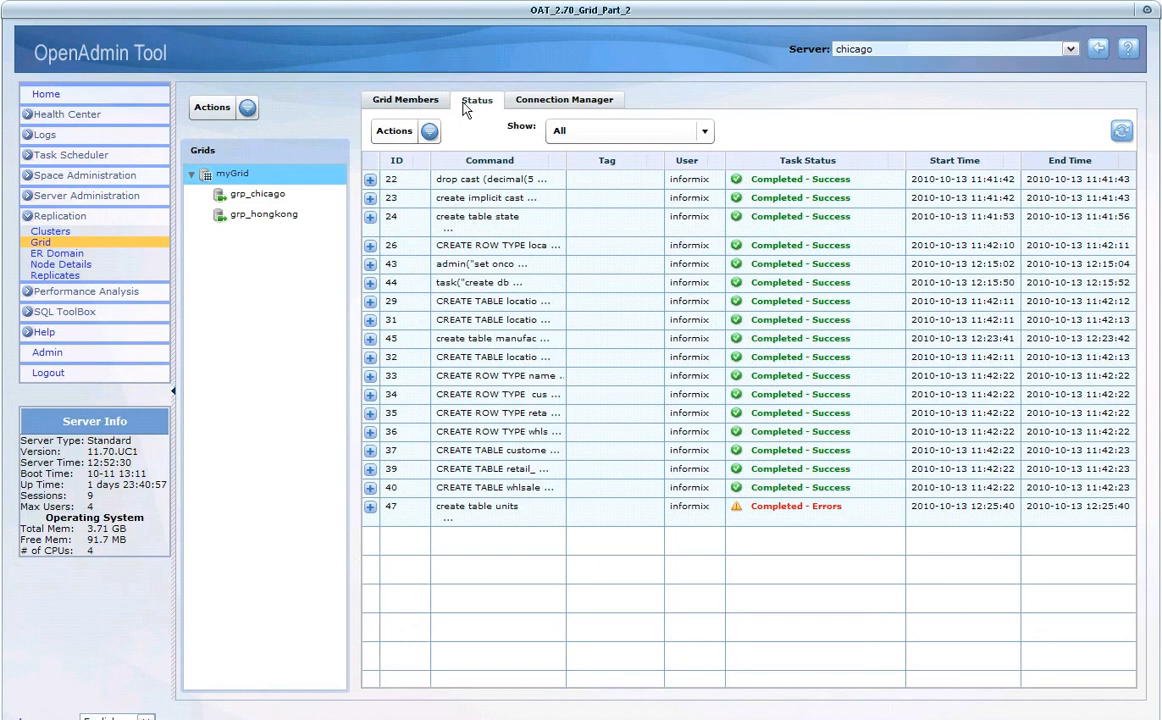
# - Review the members and the full command text for command 24 on grp_amsterdam, and collapse the command's member list
pyautogui.click(373, 221)
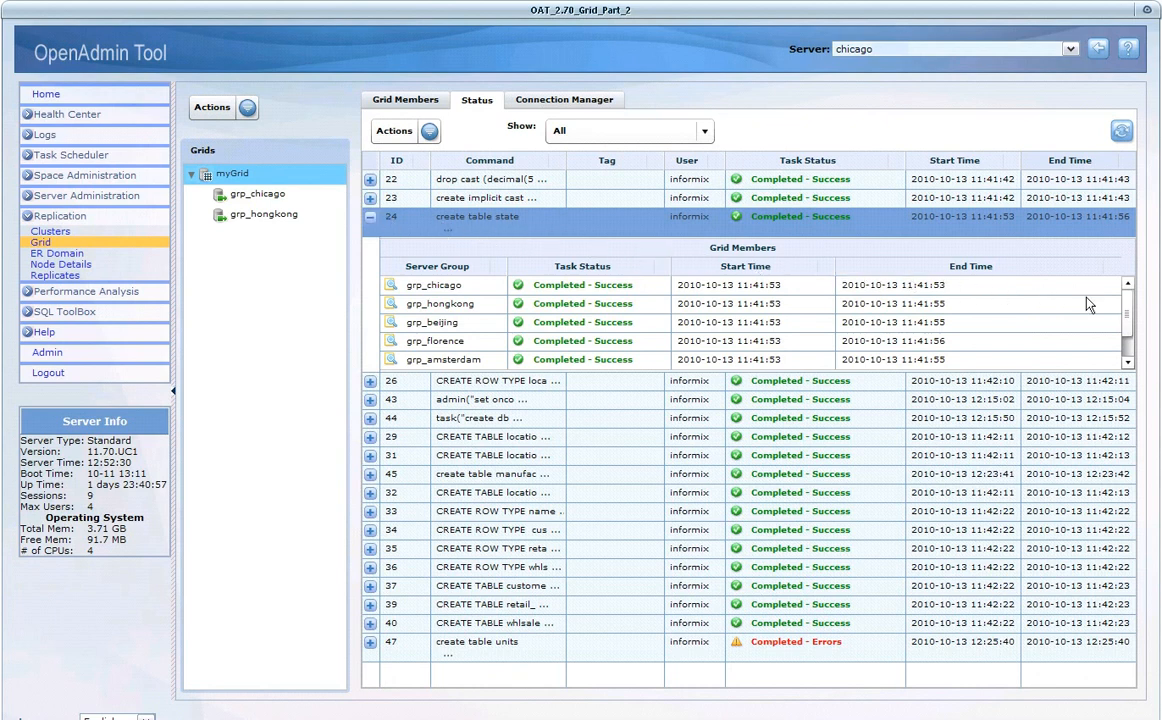
pyautogui.click(1124, 303)
pyautogui.moveTo(1123, 303); pyautogui.dragTo(1123, 325)
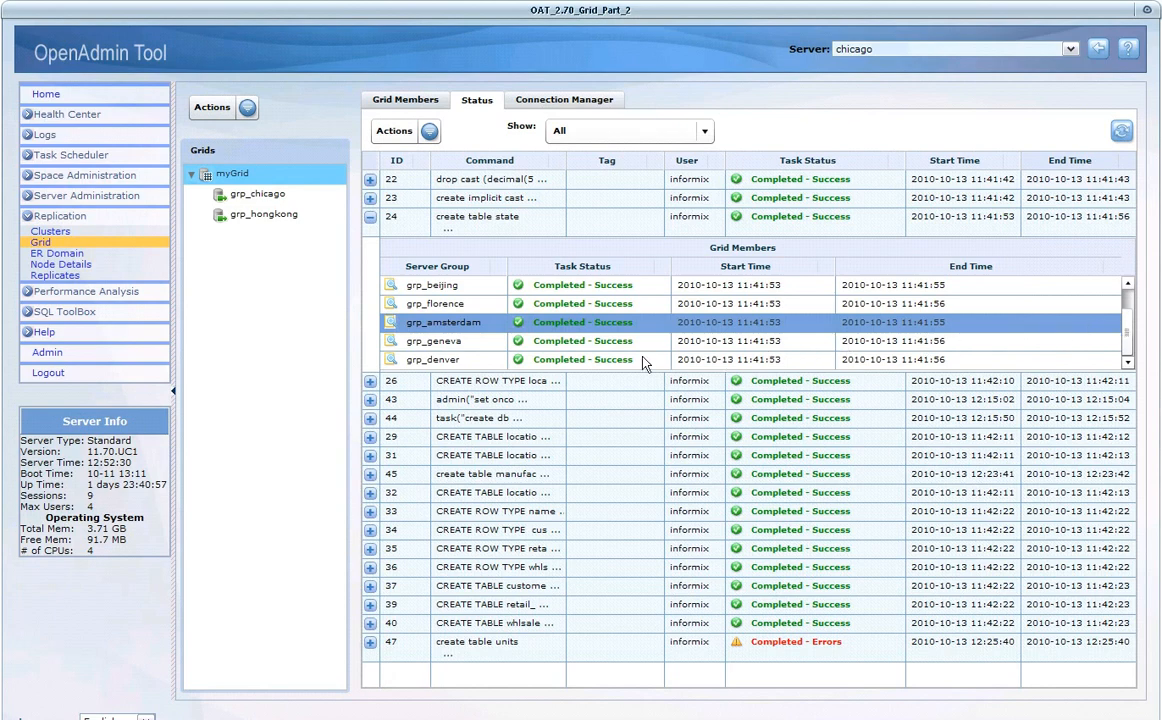
pyautogui.click(390, 324)
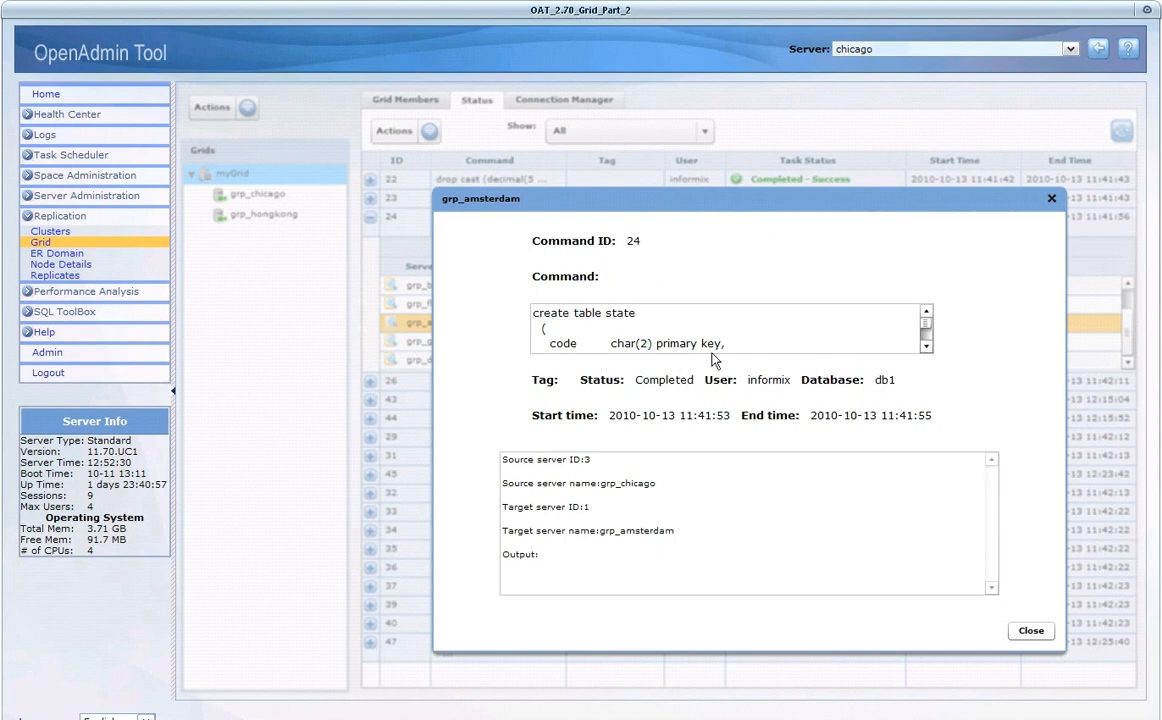
pyautogui.click(927, 346)
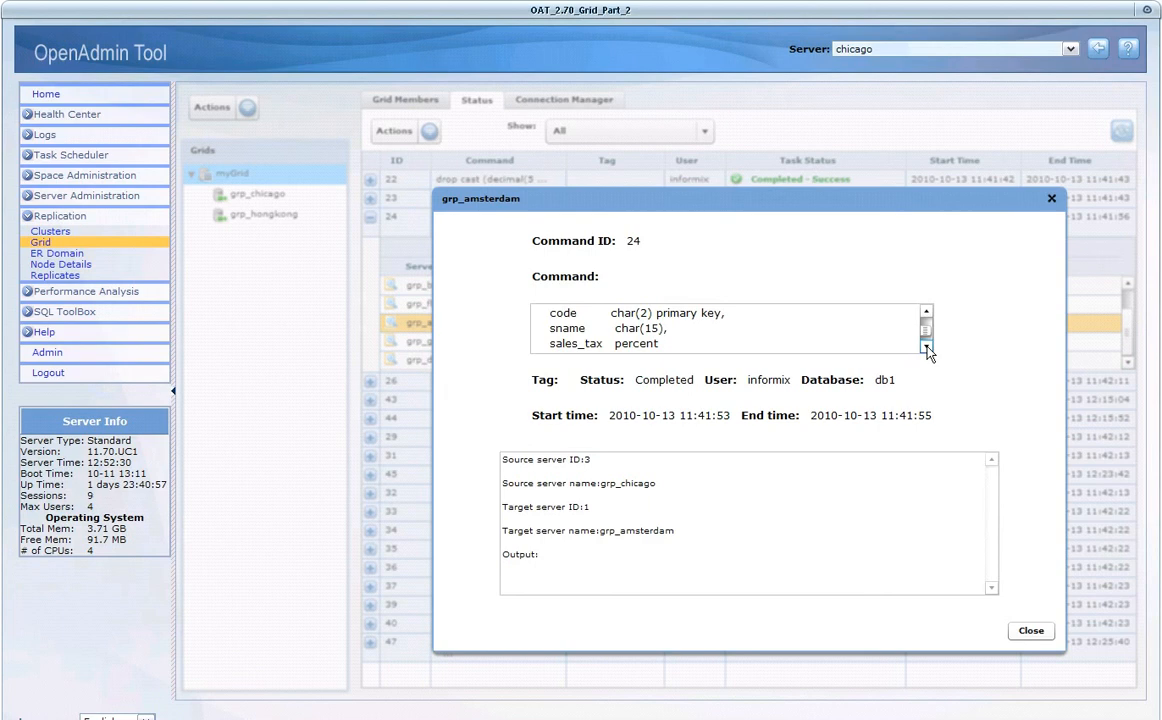
pyautogui.click(926, 348)
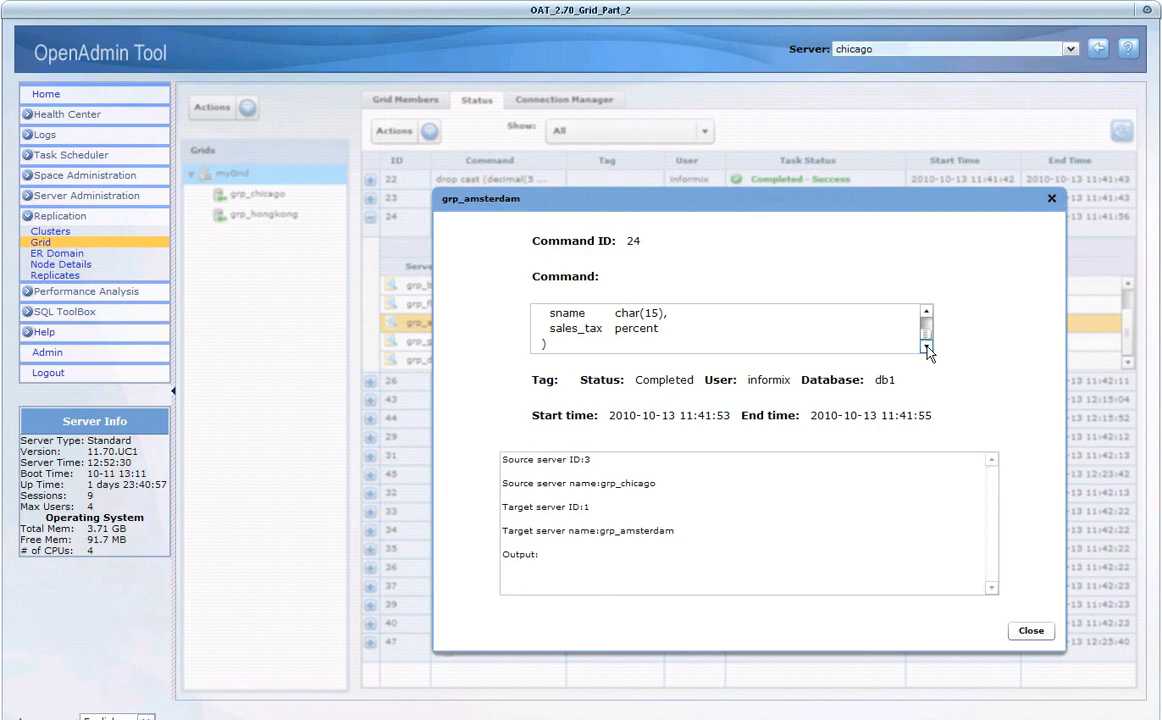
pyautogui.click(1030, 630)
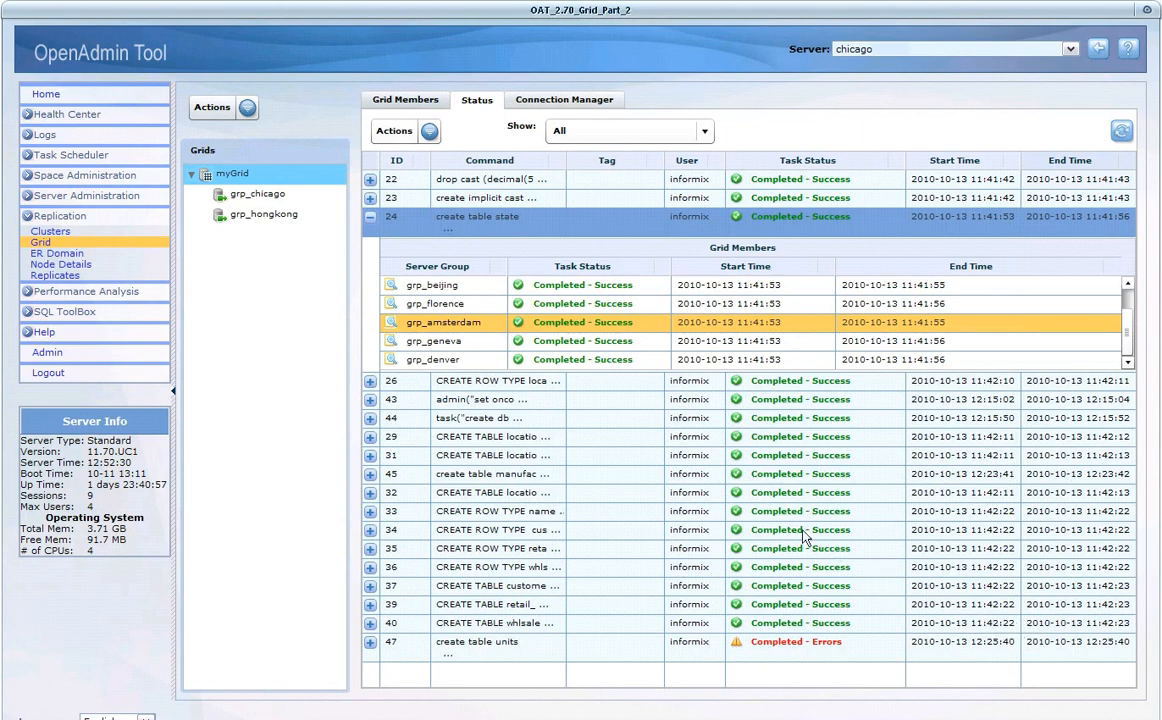
pyautogui.click(369, 218)
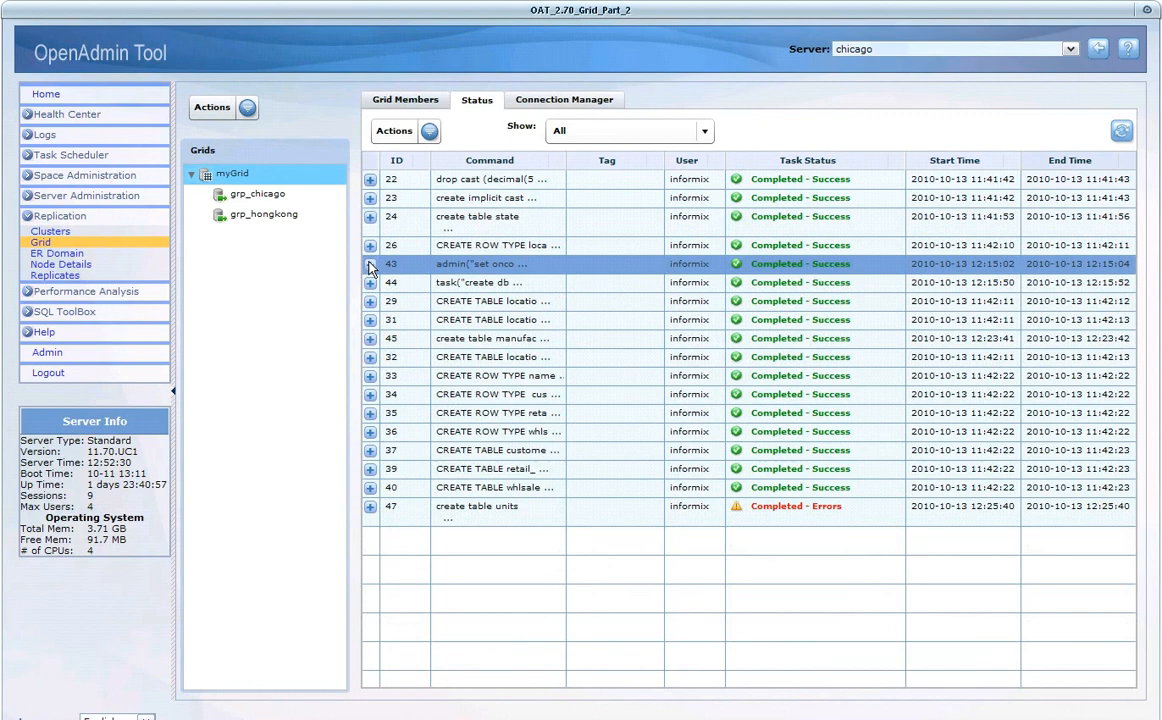
# - Review the execution details of command 43 on grp_geneva, and collapse its member list
pyautogui.click(369, 265)
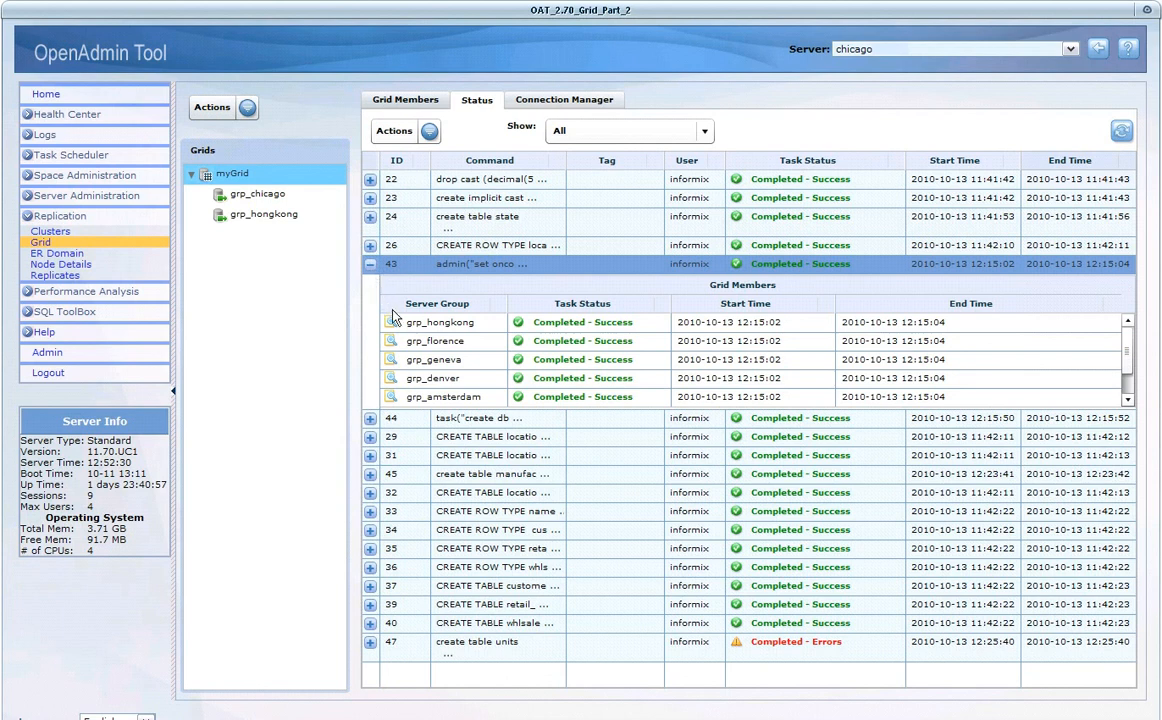
pyautogui.click(431, 360)
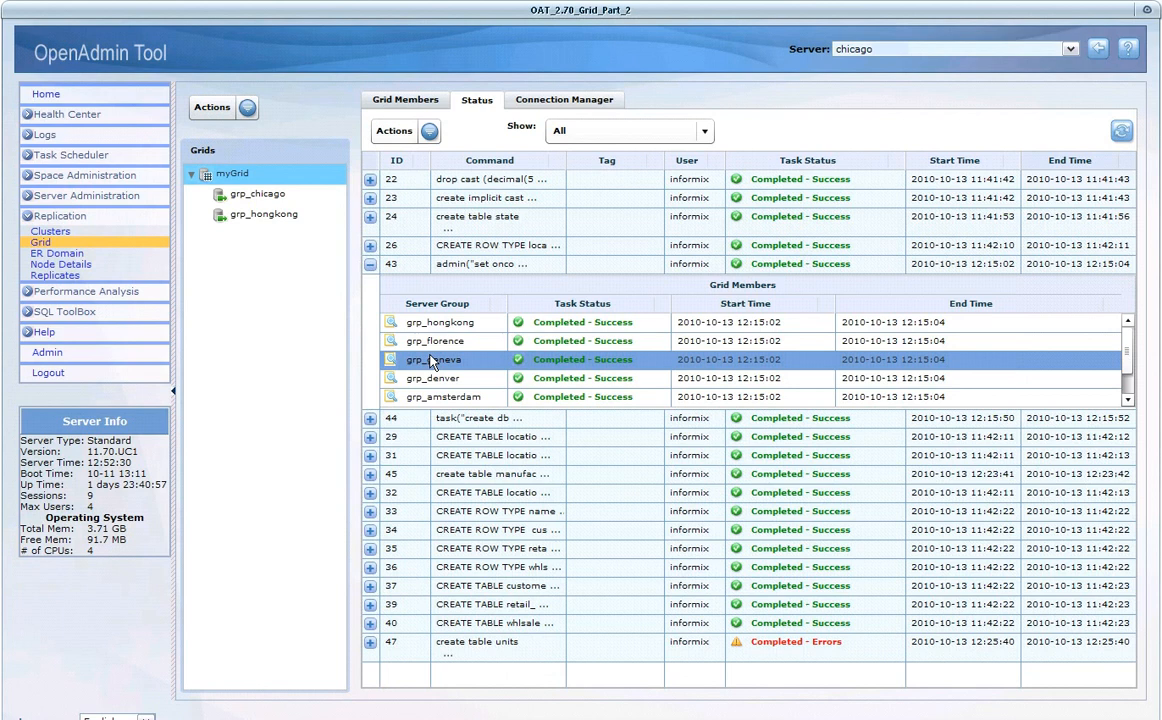
pyautogui.doubleClick(431, 360)
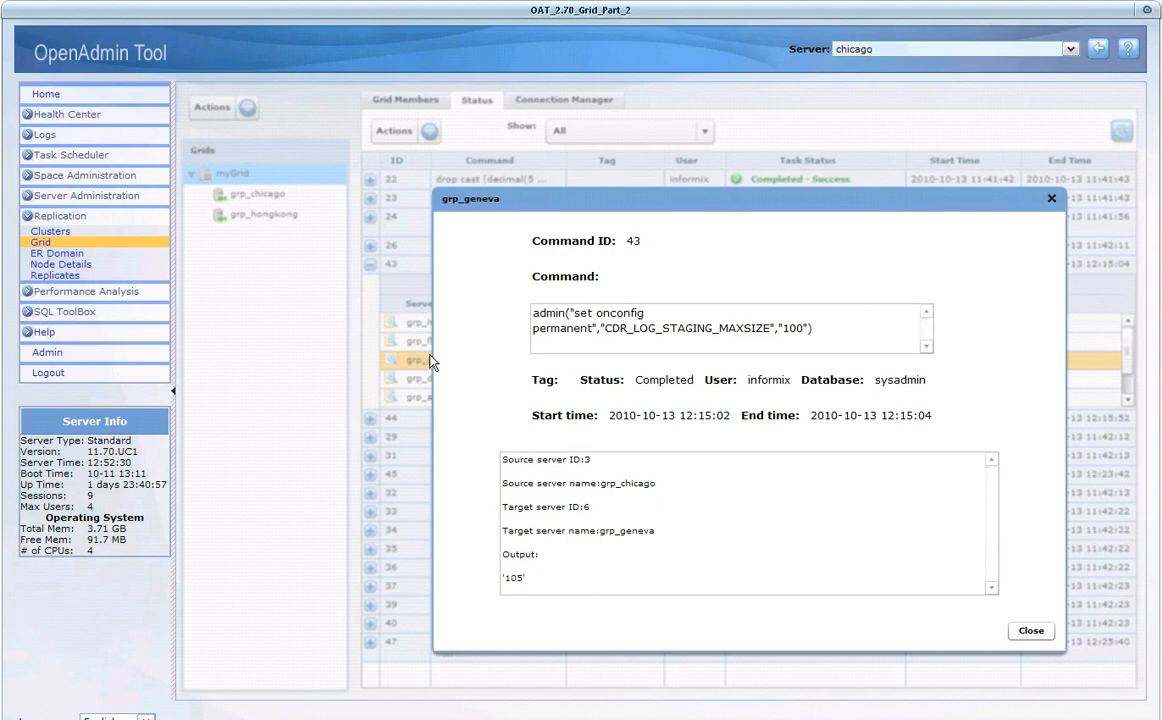
pyautogui.click(1030, 631)
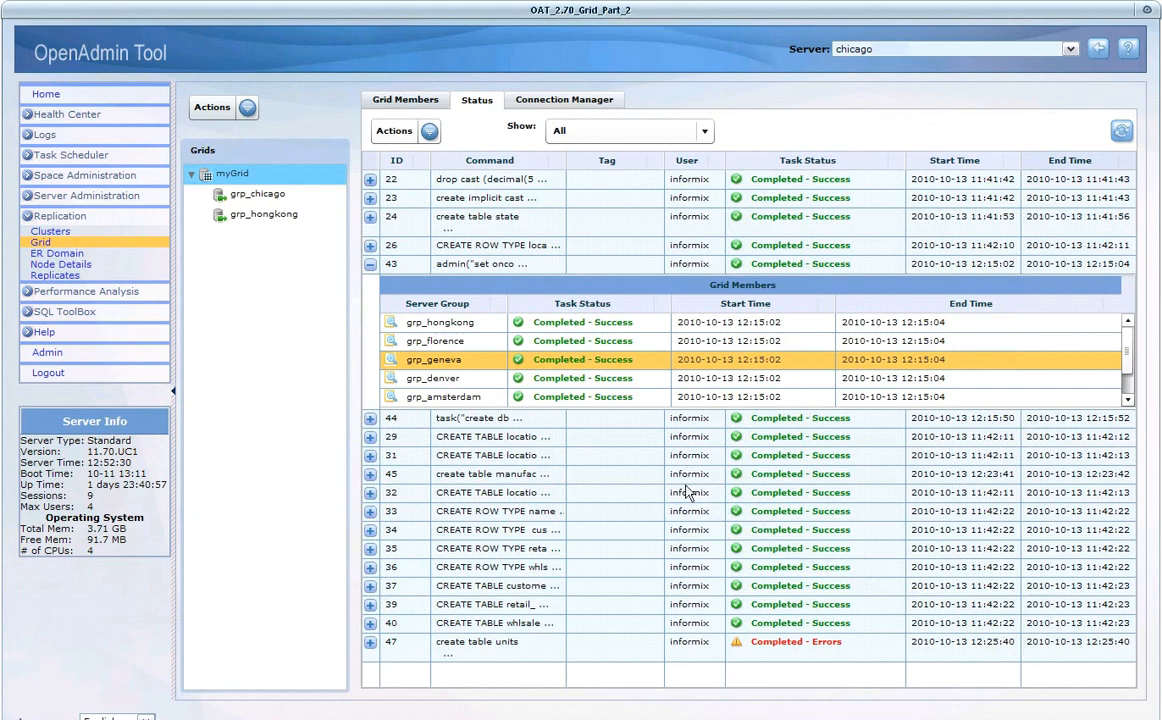
pyautogui.click(371, 265)
# - Review the details of command 44 on grp_geneva, highlight its output line, and collapse the command's member list
pyautogui.click(370, 282)
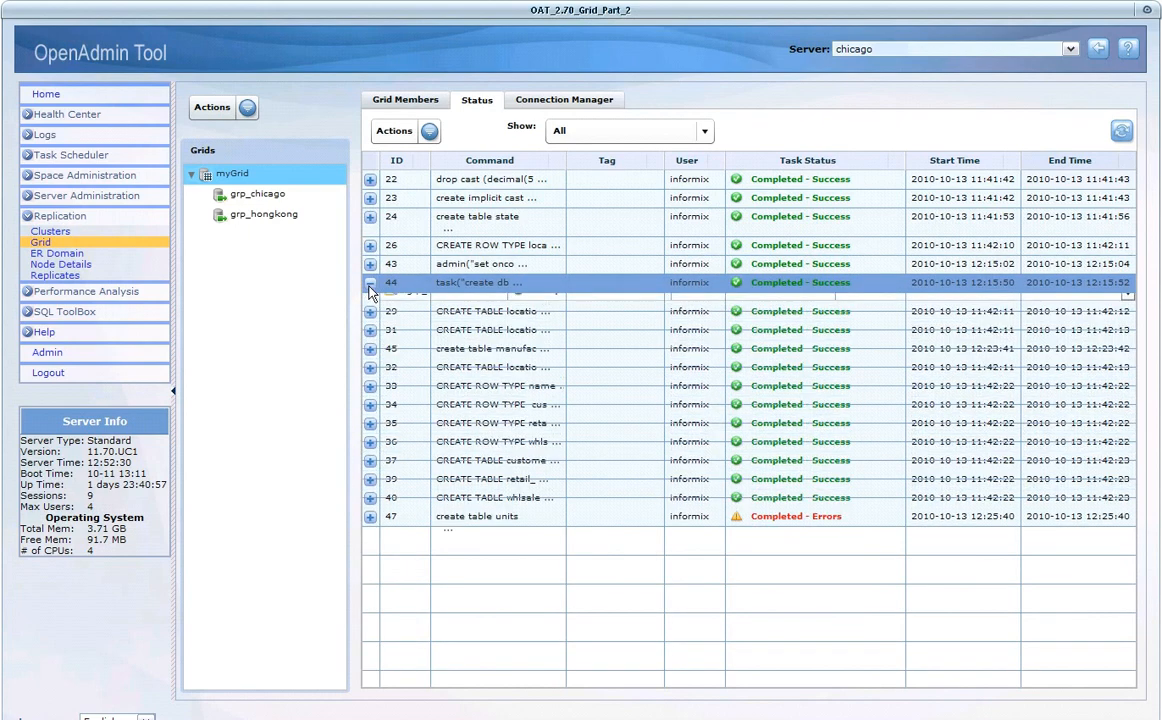
pyautogui.click(418, 401)
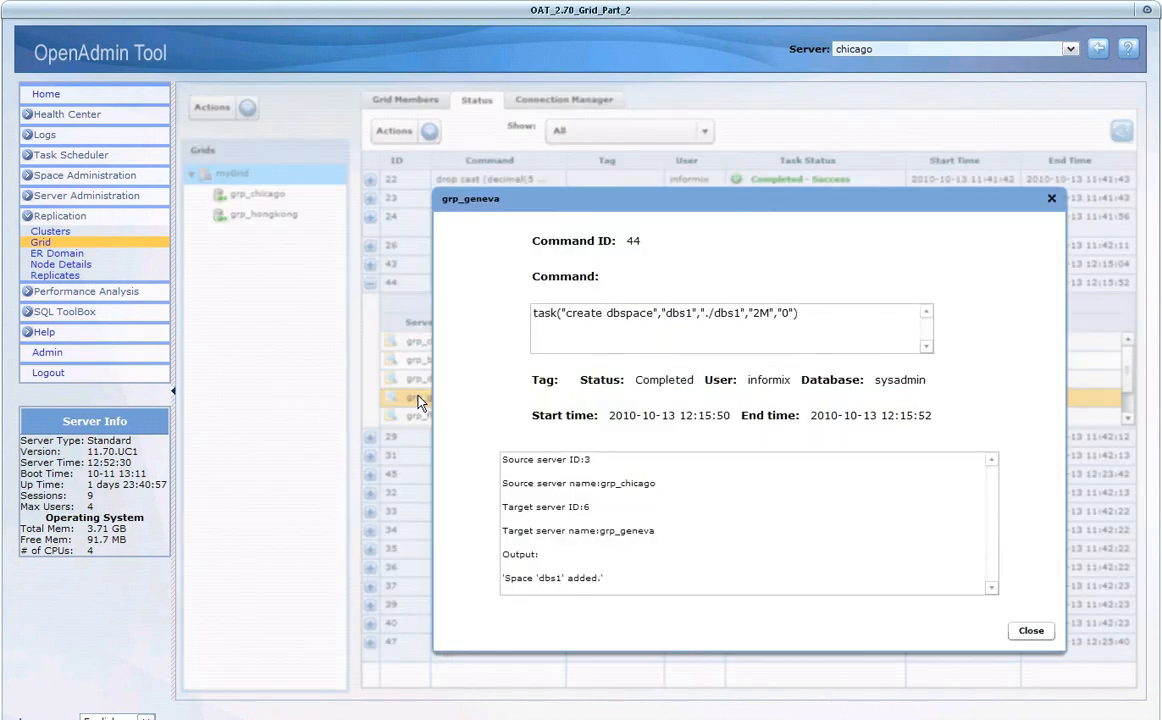
pyautogui.moveTo(621, 579); pyautogui.dragTo(499, 578)
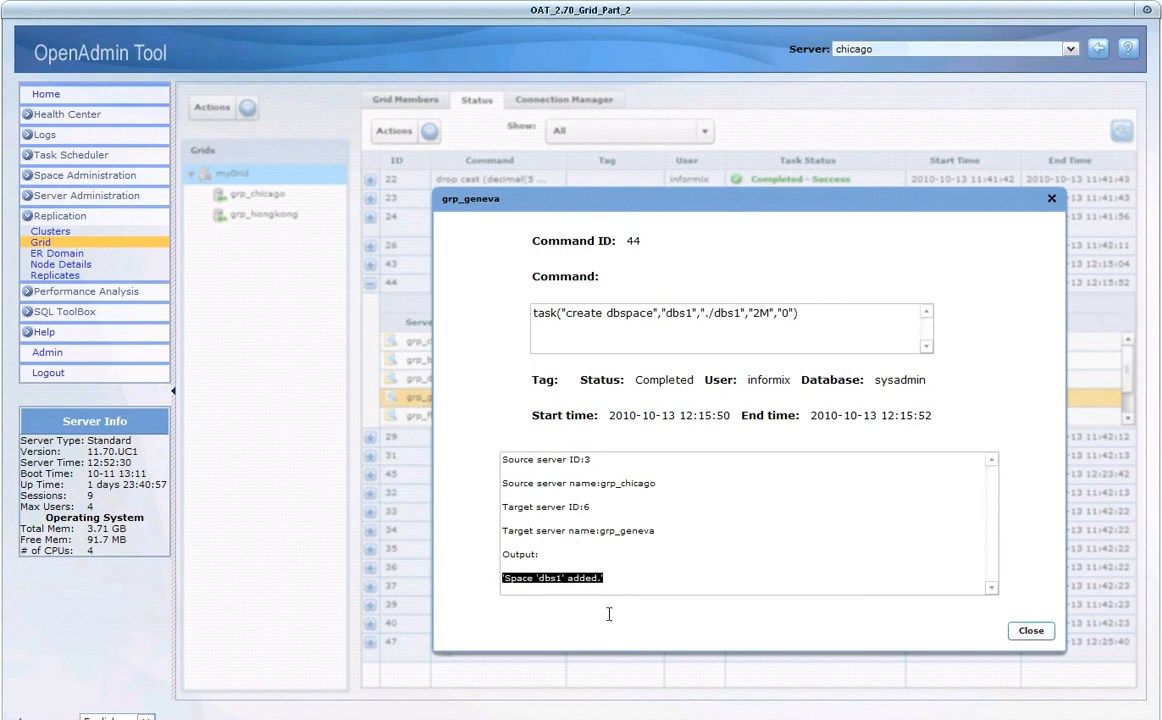
pyautogui.click(1023, 632)
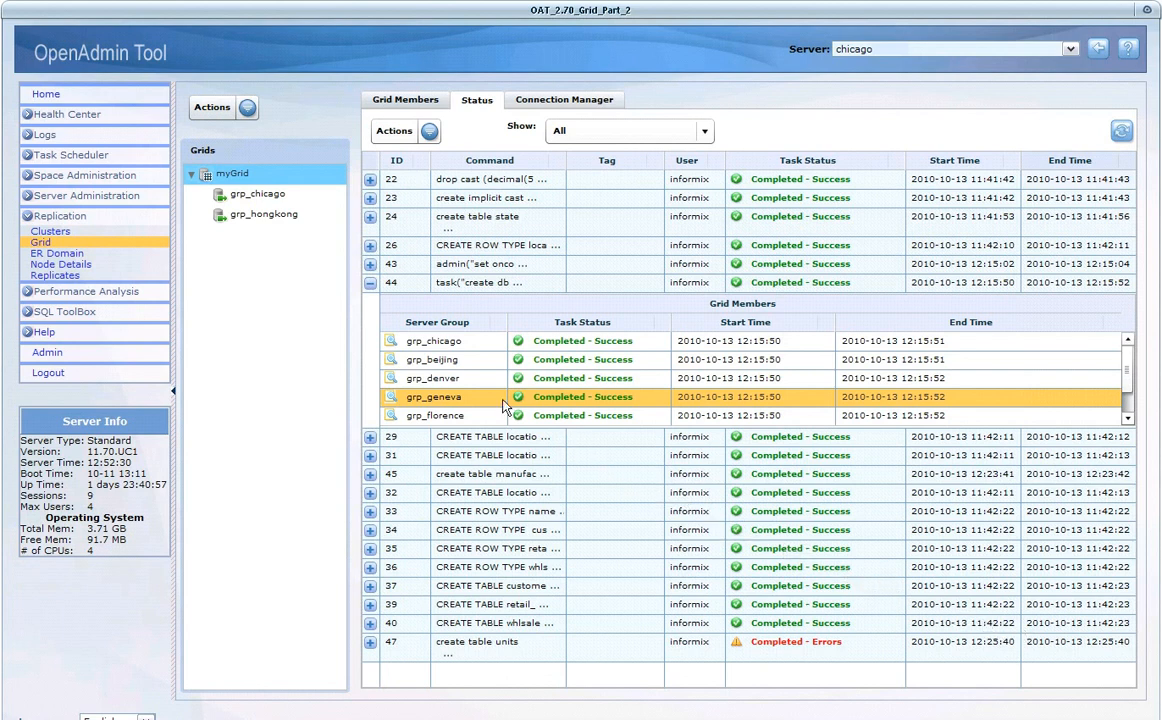
pyautogui.click(369, 284)
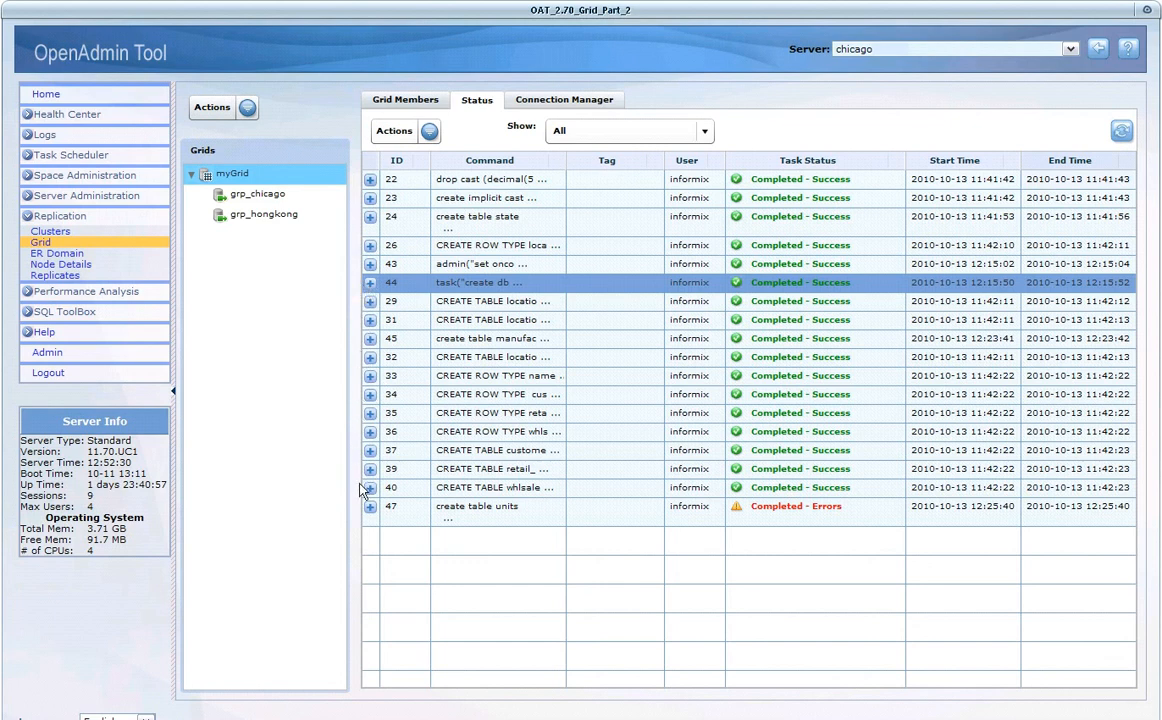
# - Examine the command text and error output of command 47 on grp_amsterdam, highlighting the ISAM error line
pyautogui.click(370, 510)
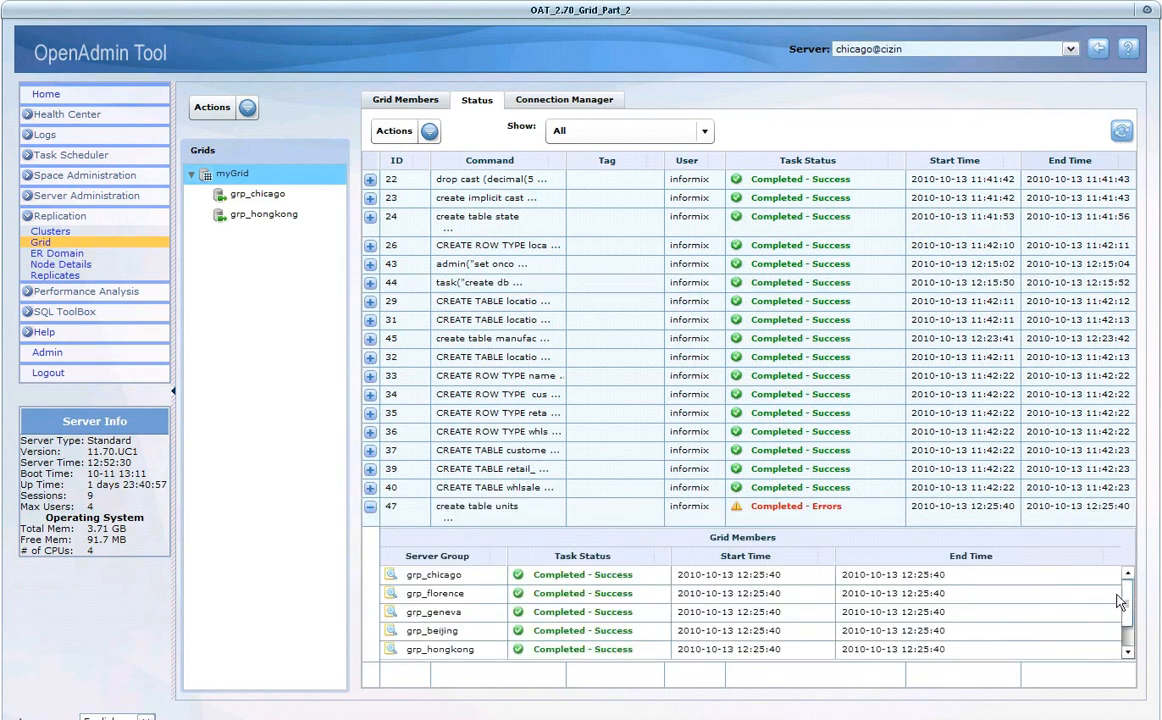
pyautogui.moveTo(1127, 596); pyautogui.dragTo(1127, 627)
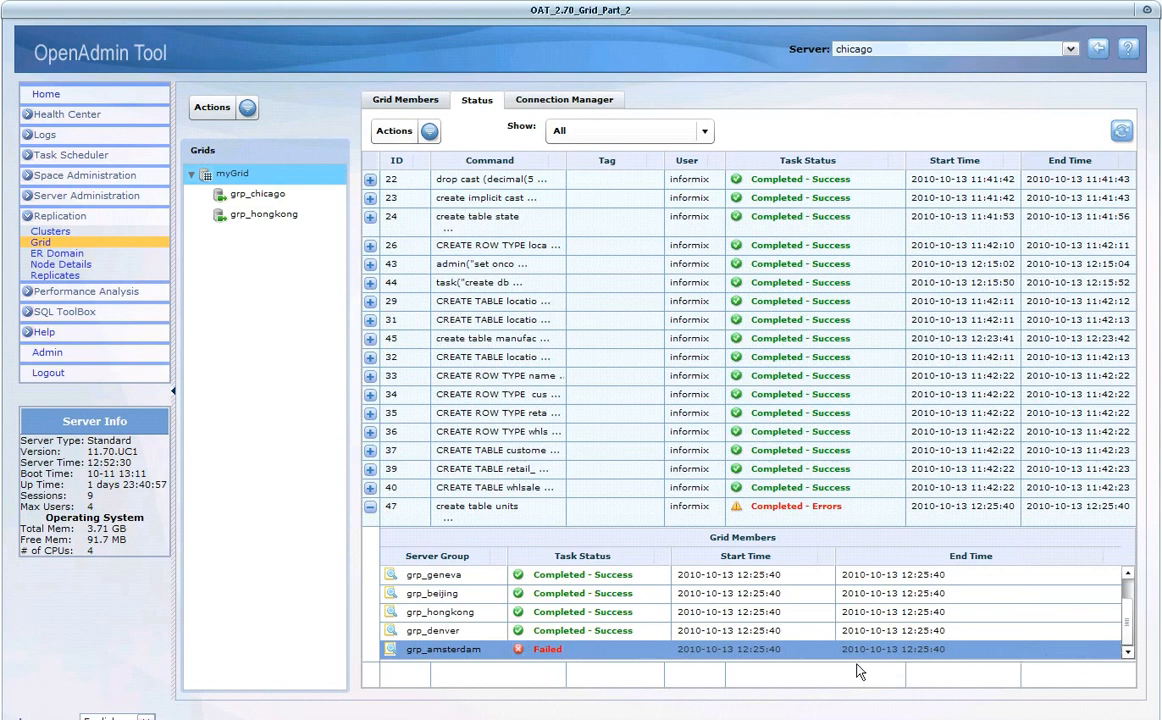
pyautogui.doubleClick(474, 653)
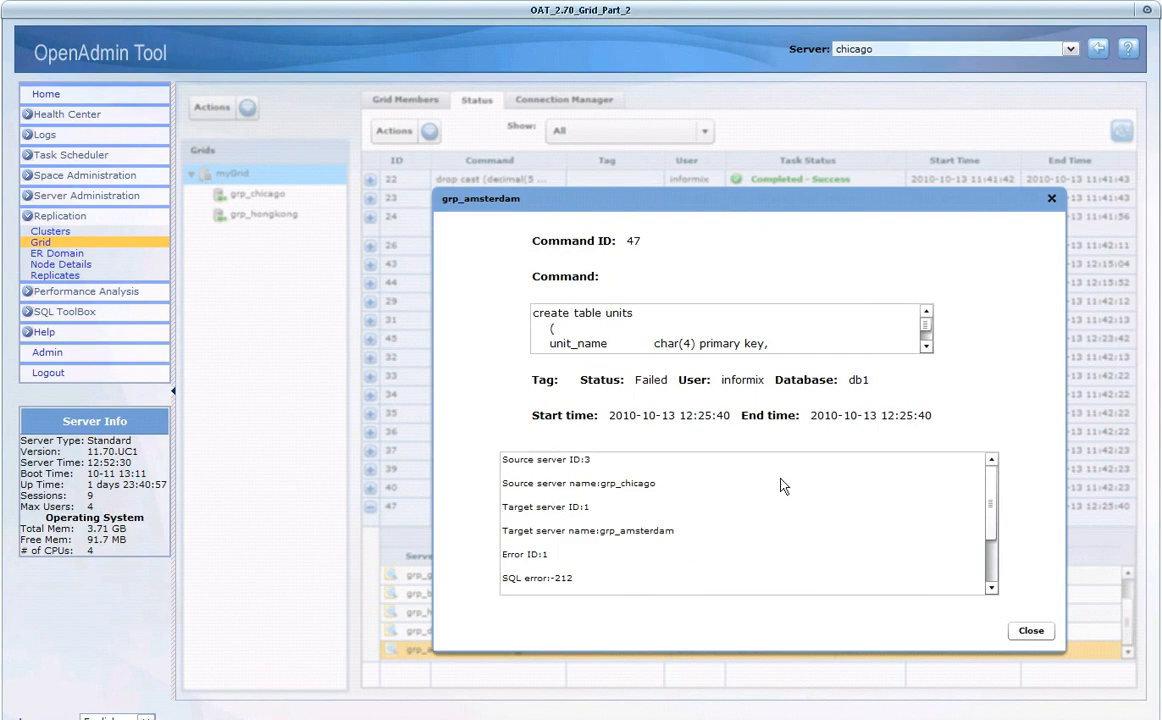
pyautogui.click(925, 347)
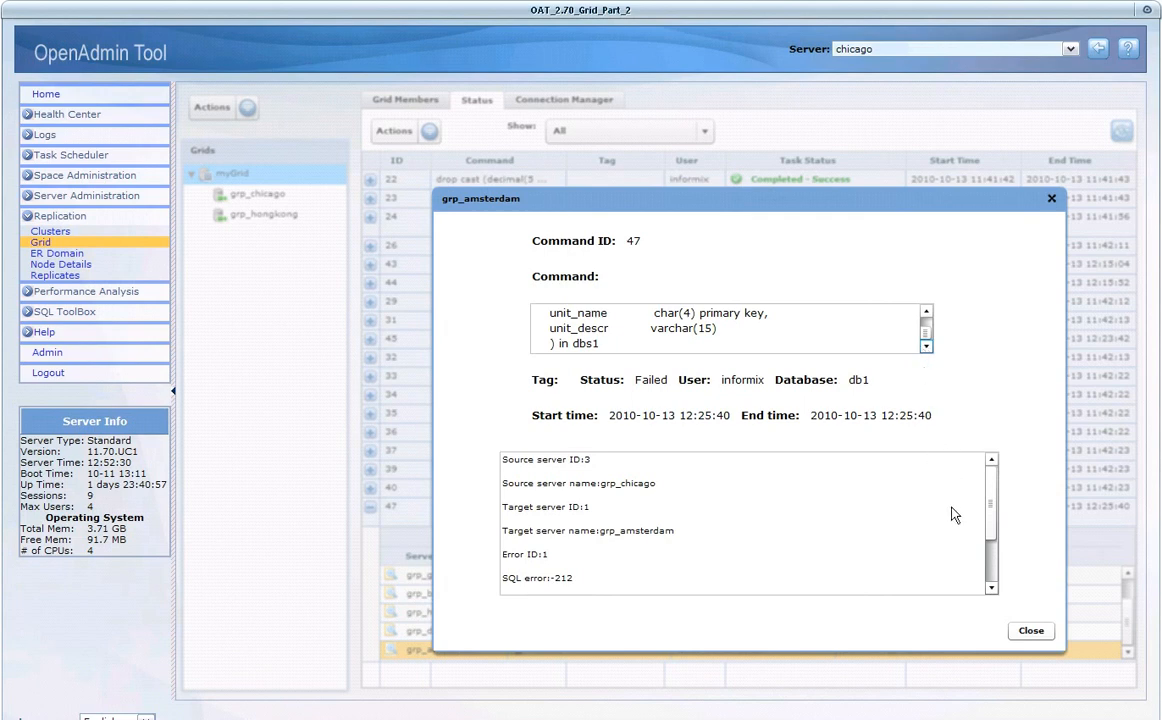
pyautogui.click(990, 588)
pyautogui.click(990, 588)
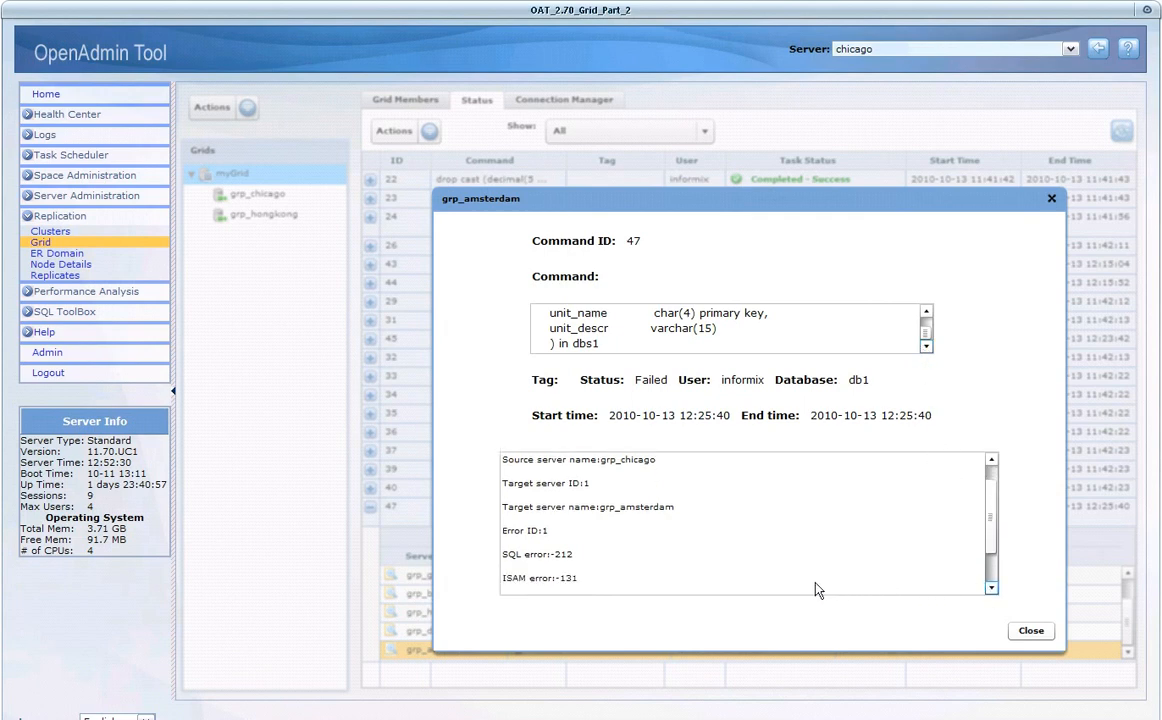
pyautogui.moveTo(582, 580); pyautogui.dragTo(492, 580)
pyautogui.click(1028, 631)
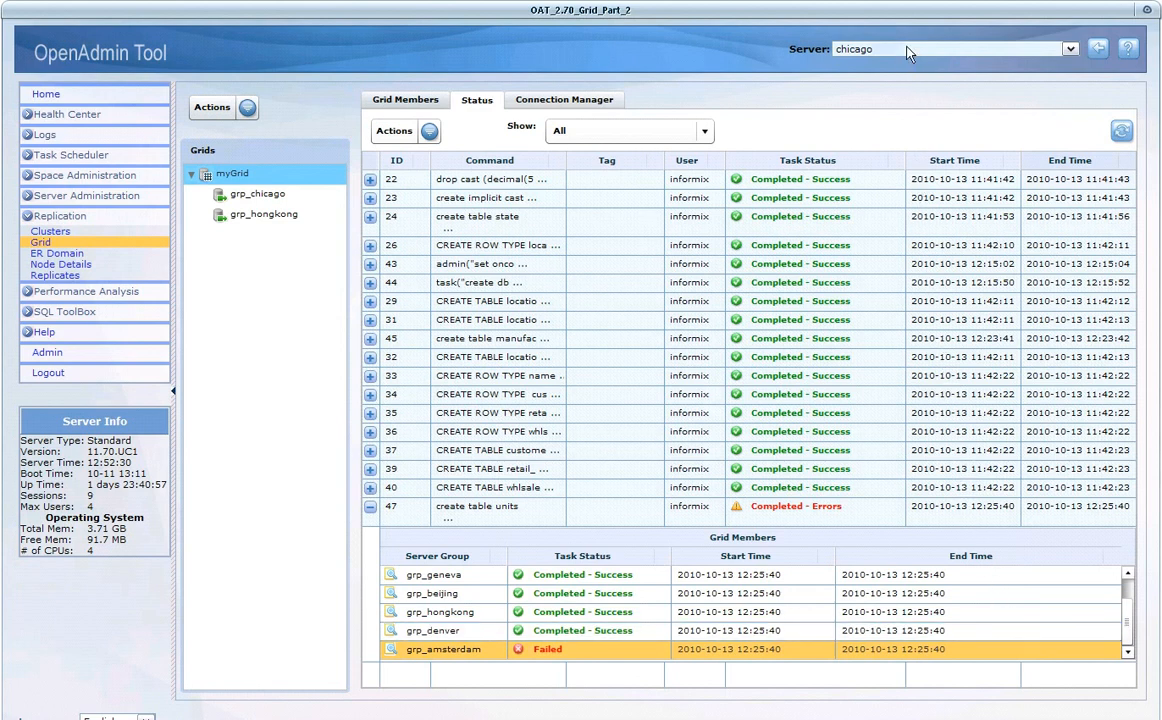
# - Switch the connected server to amsterdam and confirm the change
pyautogui.click(845, 50)
pyautogui.click(855, 64)
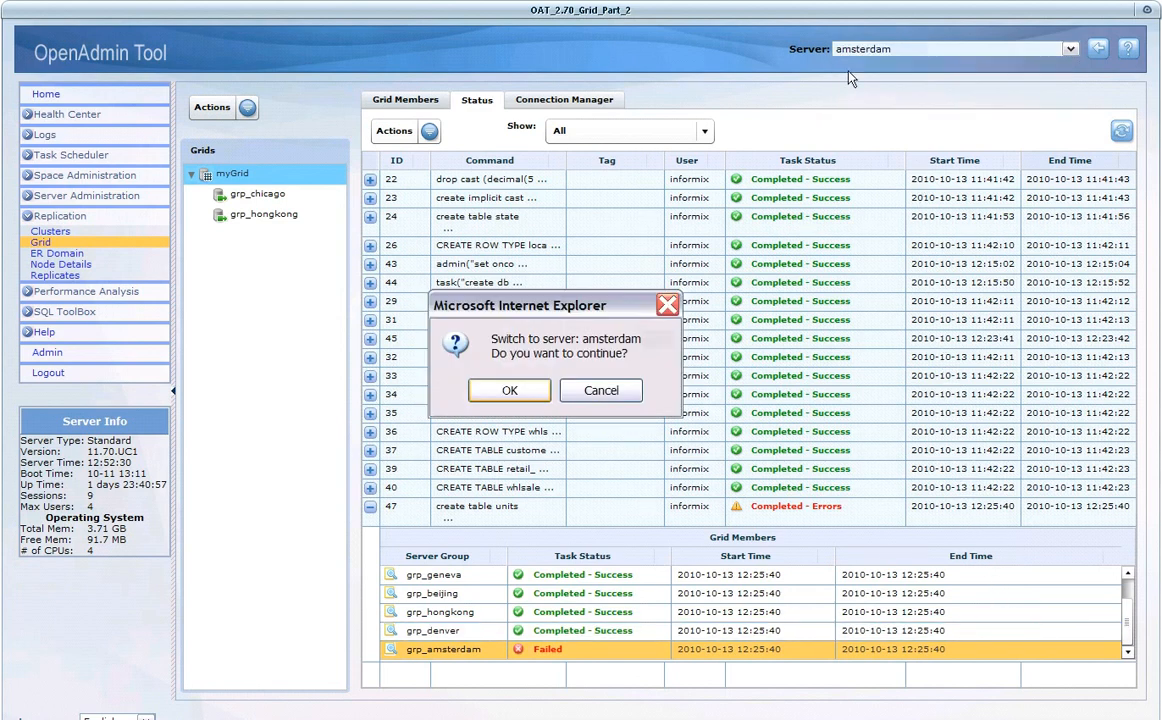
pyautogui.click(520, 391)
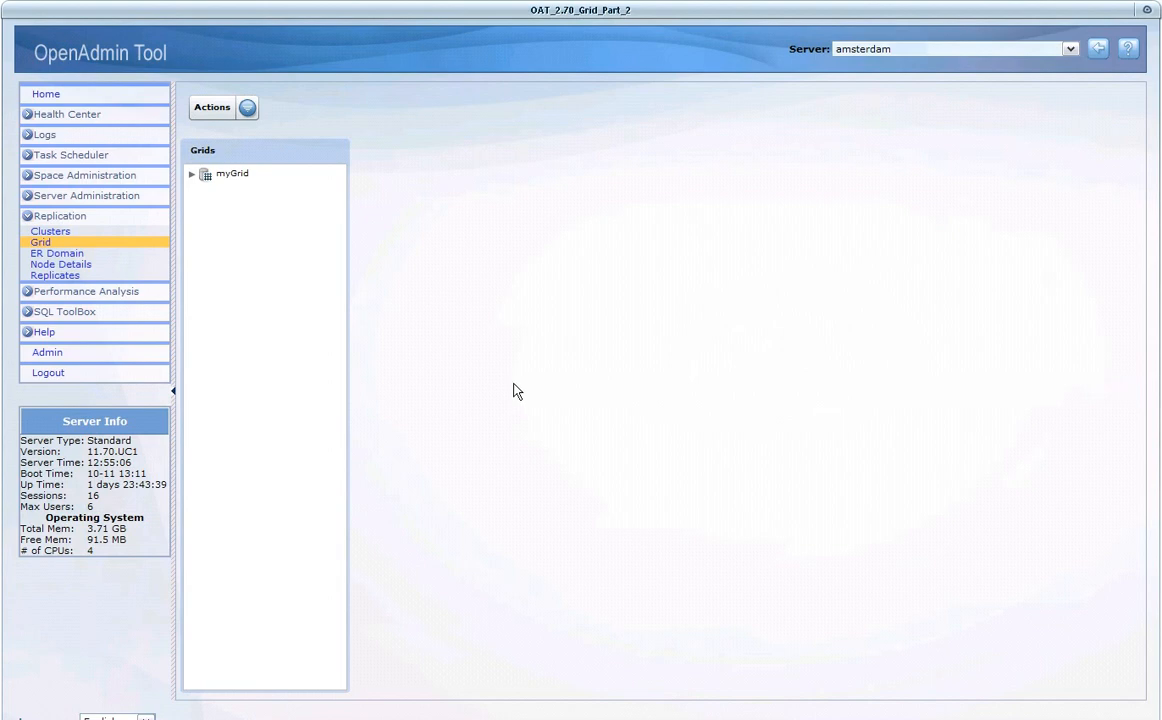
# - Open Storage under Space Administration and check the enlarged Spaces list for amsterdam, restoring the overview
pyautogui.click(27, 178)
pyautogui.click(45, 190)
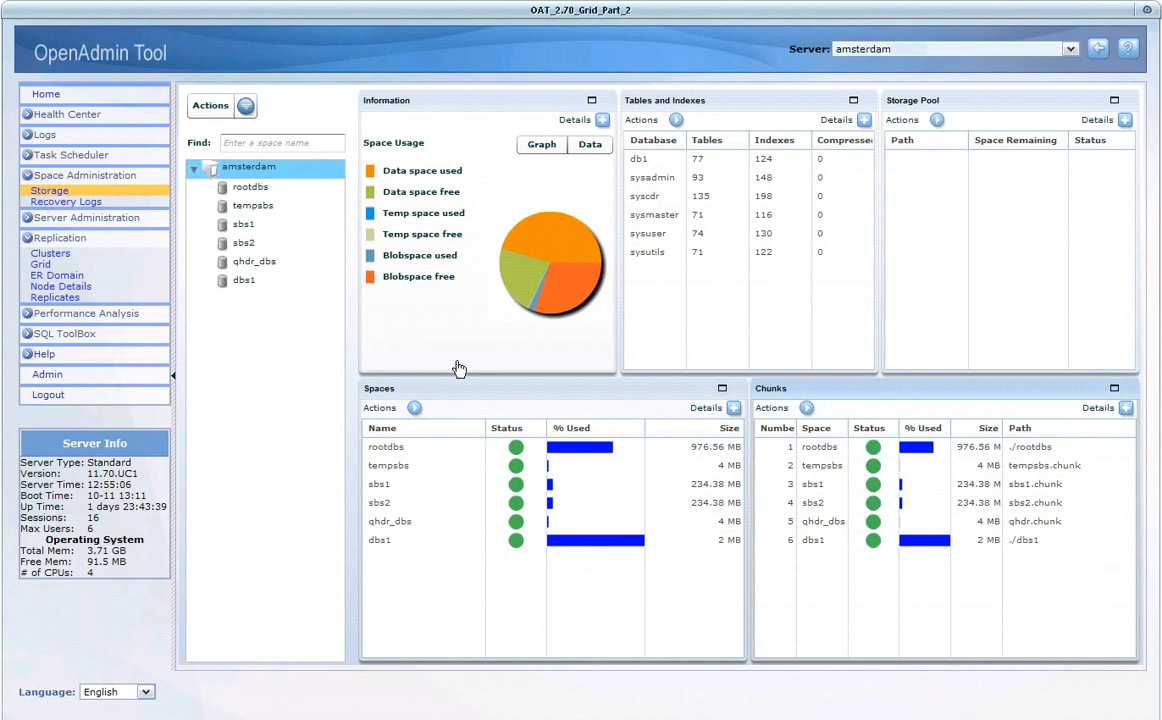
pyautogui.doubleClick(573, 392)
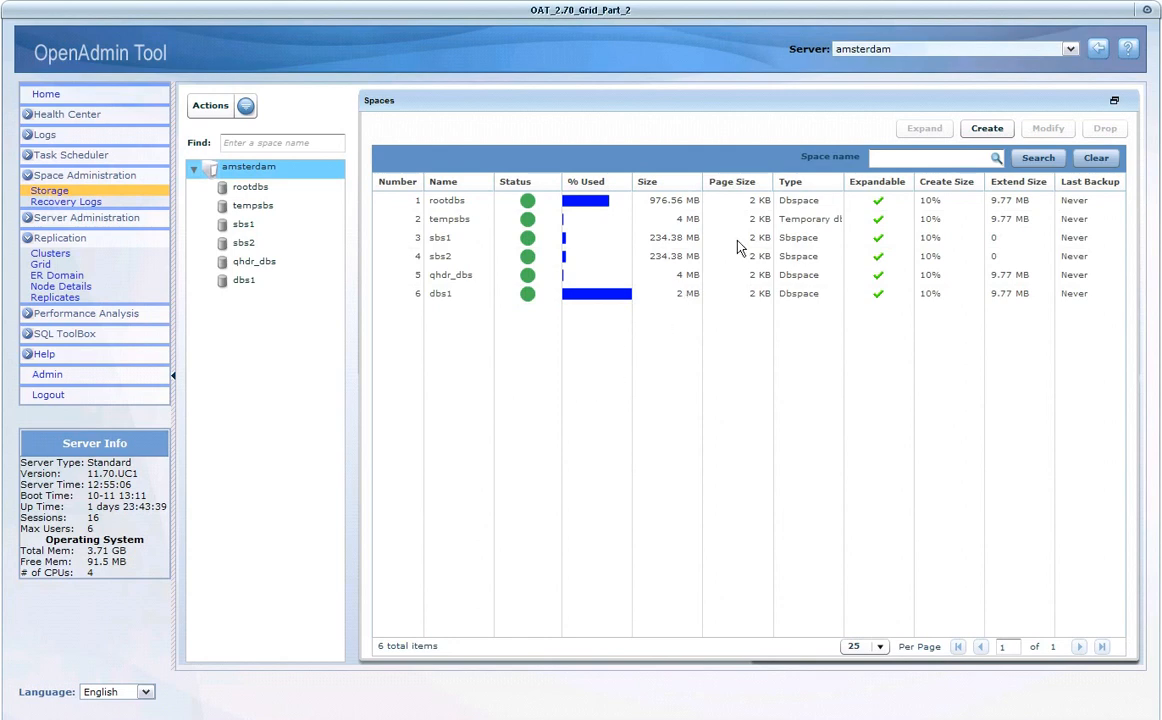
pyautogui.doubleClick(838, 103)
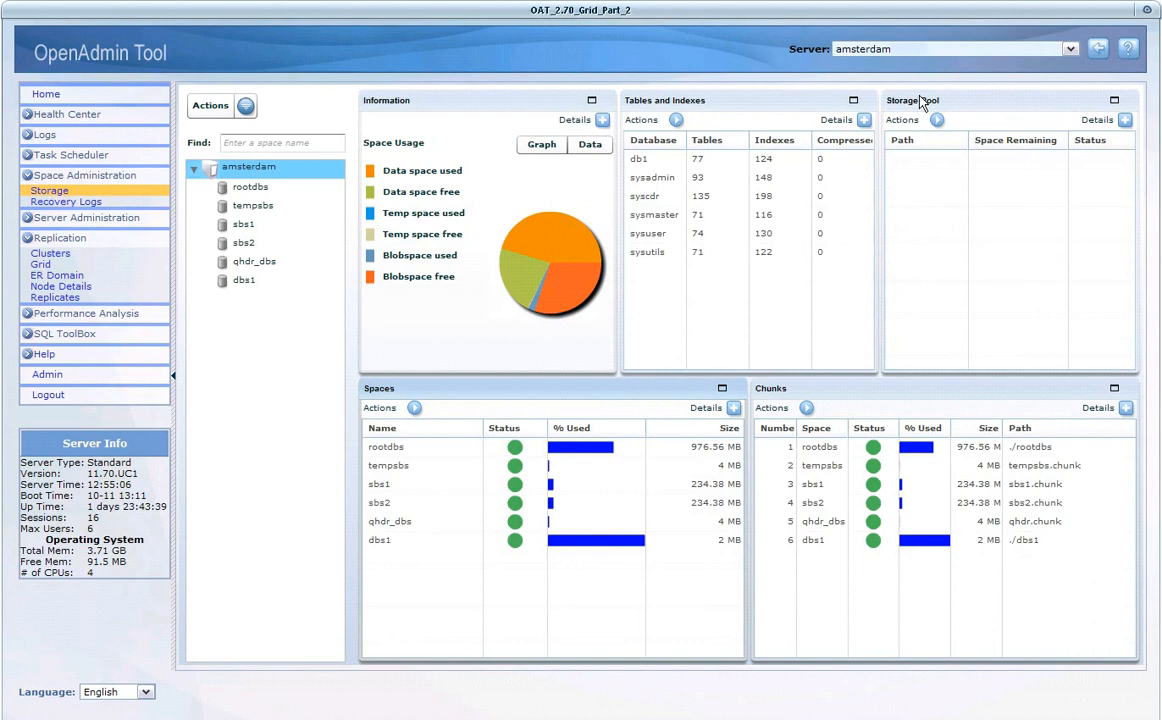
# - Enlarge the Storage Pool view for amsterdam and start a new pool entry with the path ./pool_chk1
pyautogui.doubleClick(921, 103)
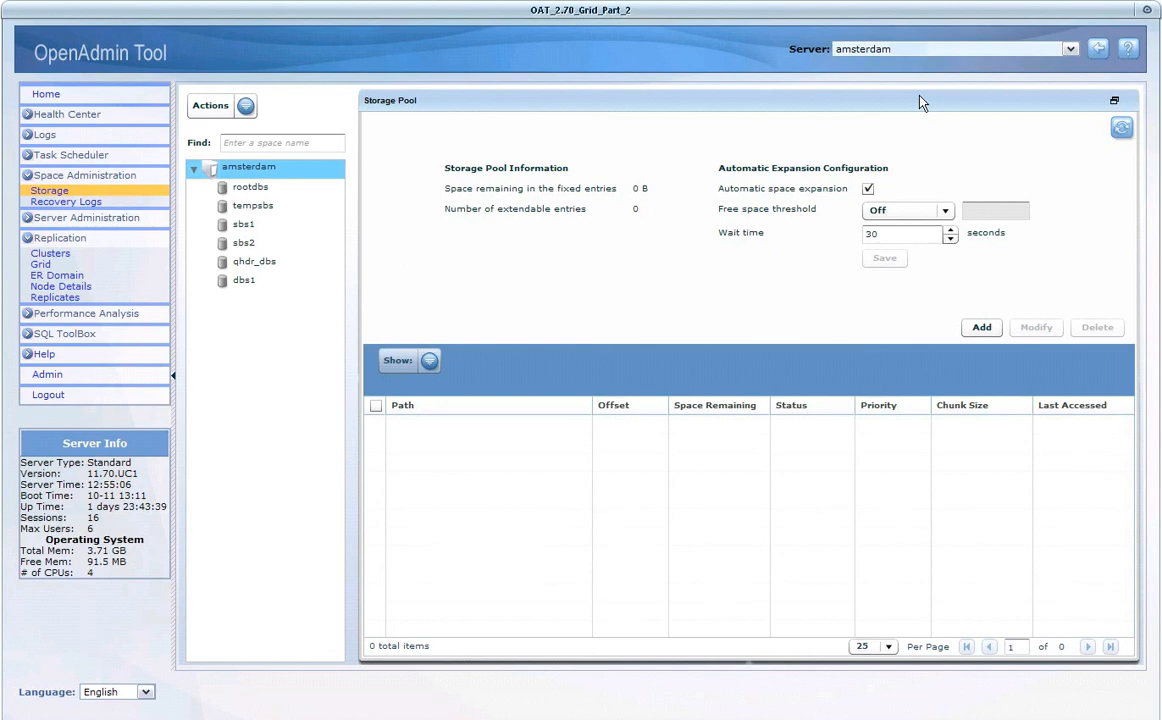
pyautogui.click(982, 328)
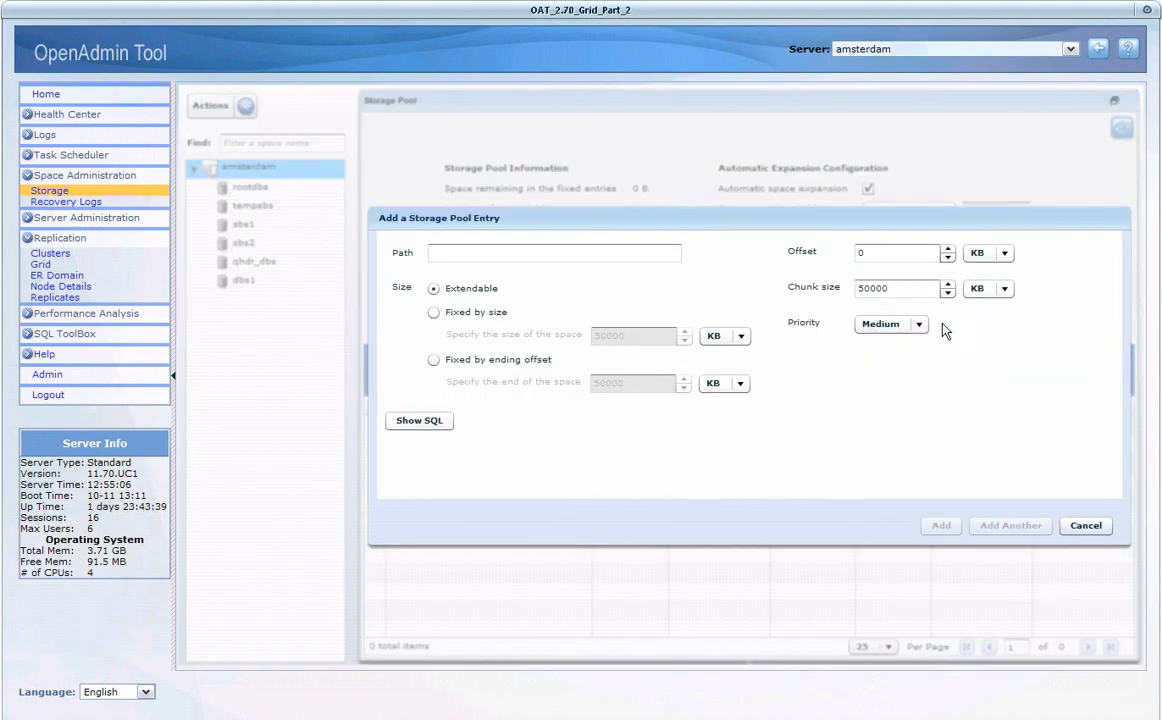
pyautogui.click(501, 252)
pyautogui.write('./p')
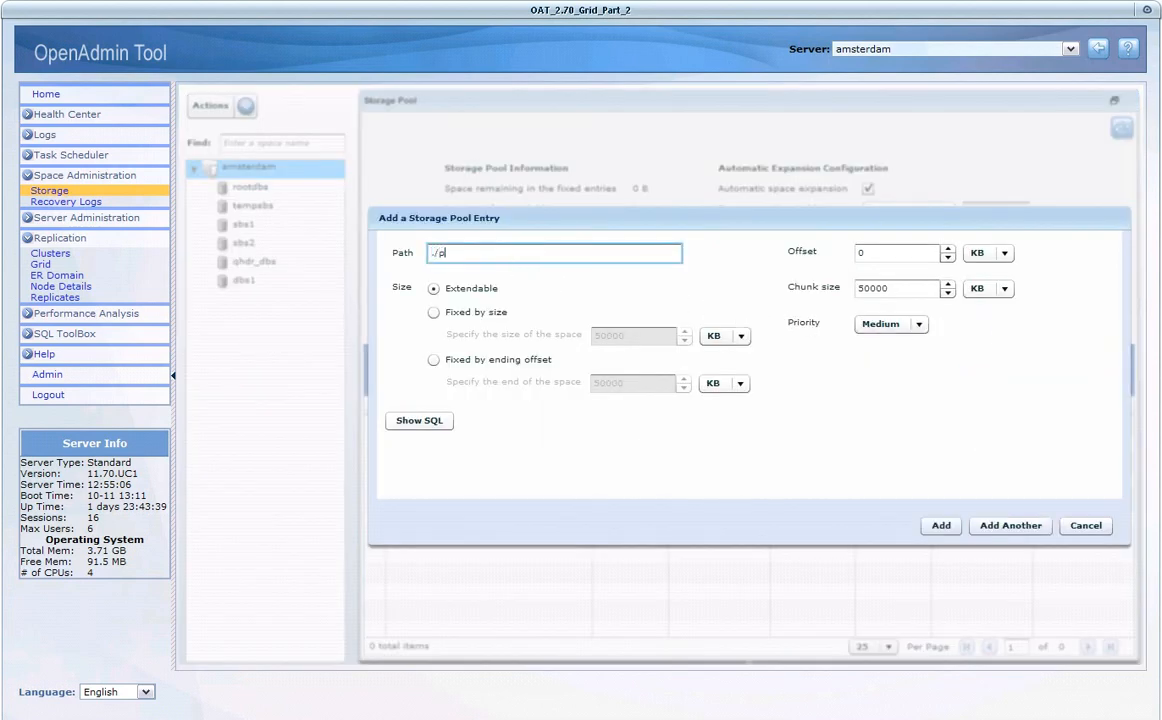
pyautogui.write('ool_chk1')
# - Set the new entry's chunk size to 15 MB and add it to the storage pool, returning to the storage overview
pyautogui.click(976, 289)
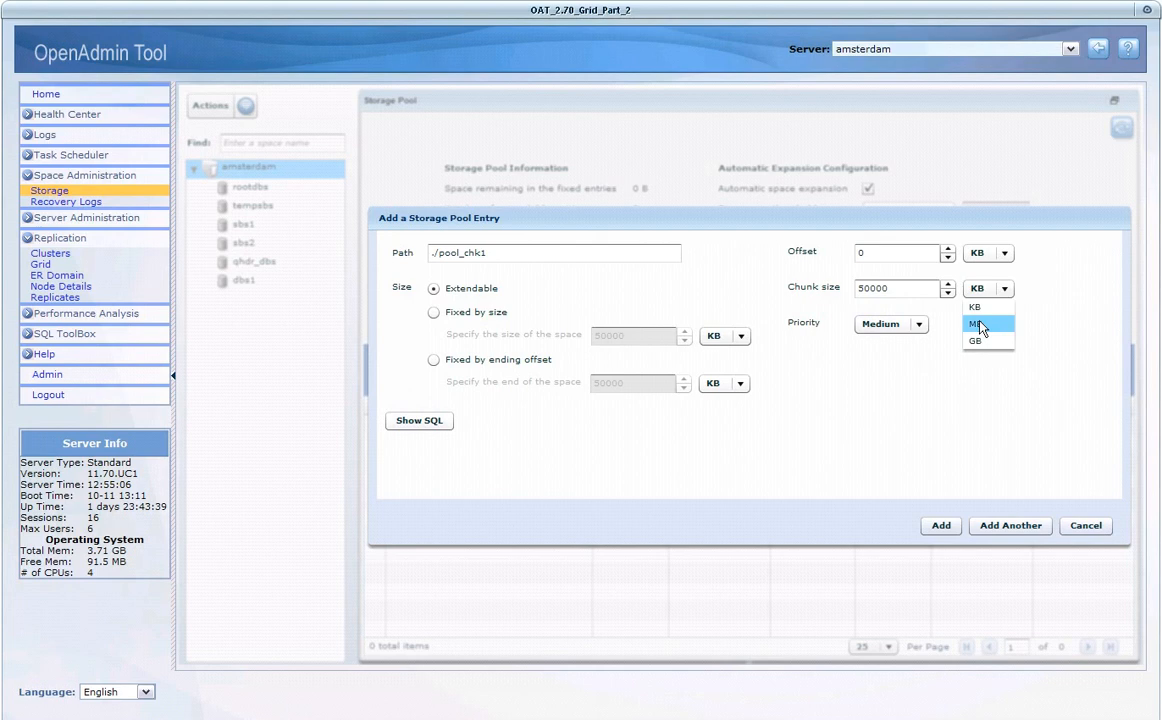
pyautogui.click(980, 324)
pyautogui.click(910, 287)
pyautogui.press('BackSpace')
pyautogui.press('BackSpace')
pyautogui.press('BackSpace')
pyautogui.press('BackSpace')
pyautogui.press('BackSpace')
pyautogui.write('15')
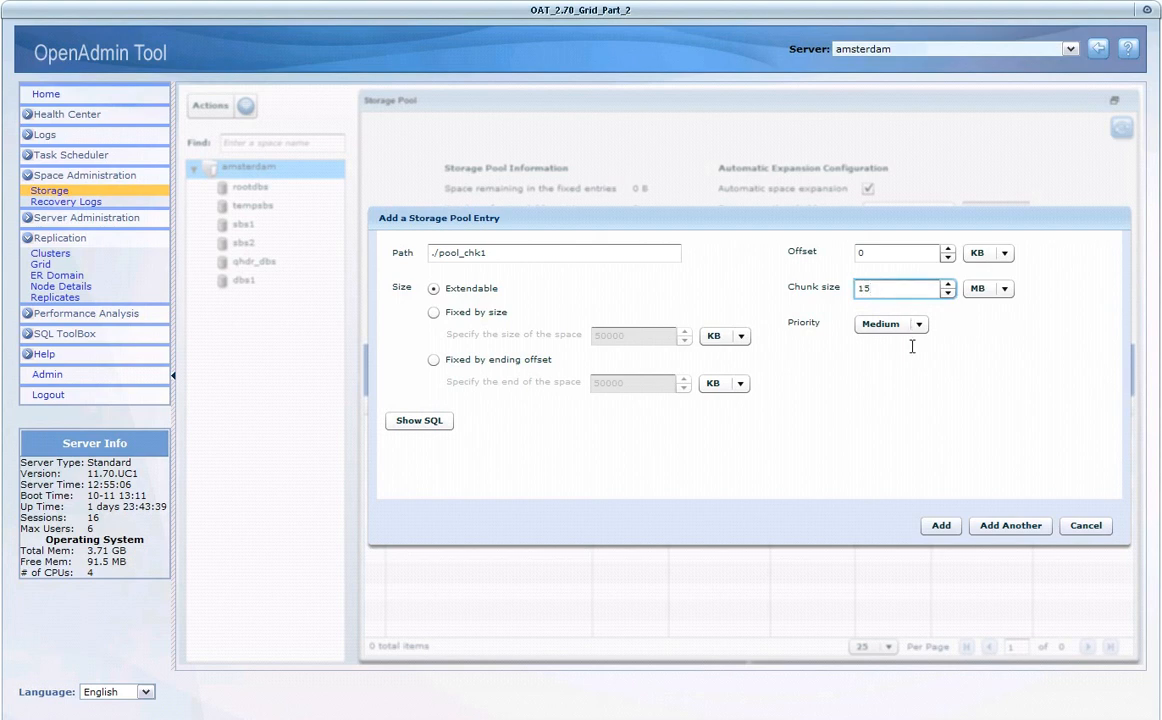
pyautogui.click(941, 527)
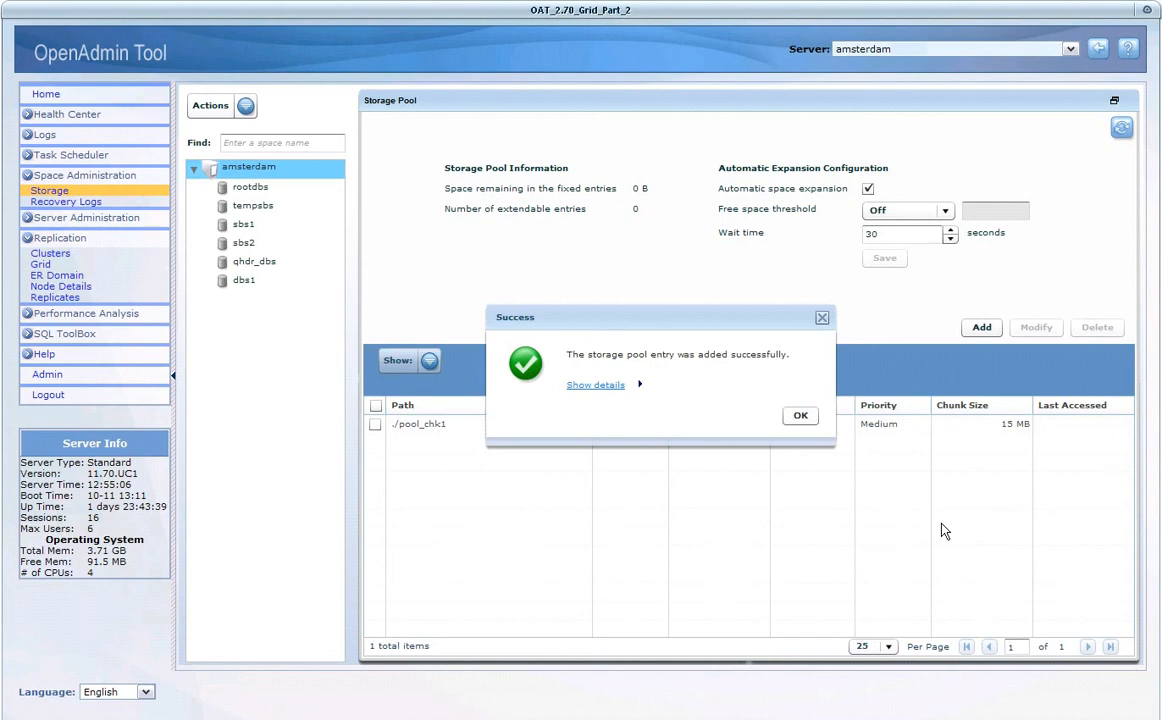
pyautogui.click(799, 418)
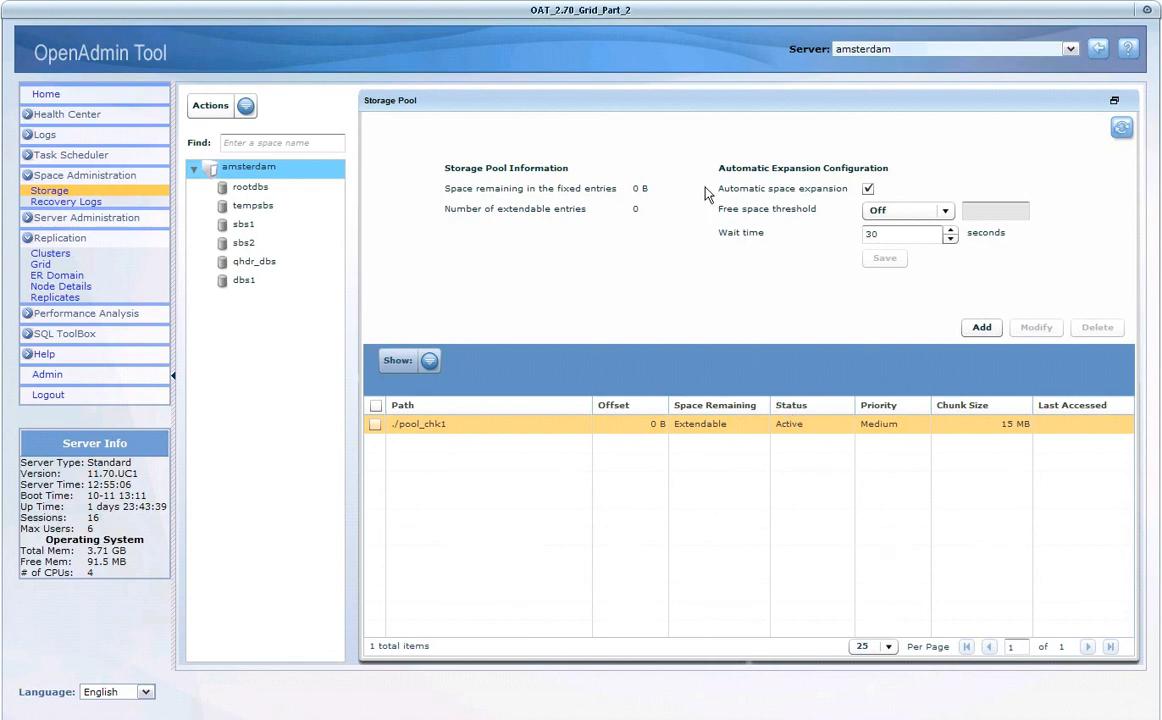
pyautogui.doubleClick(687, 97)
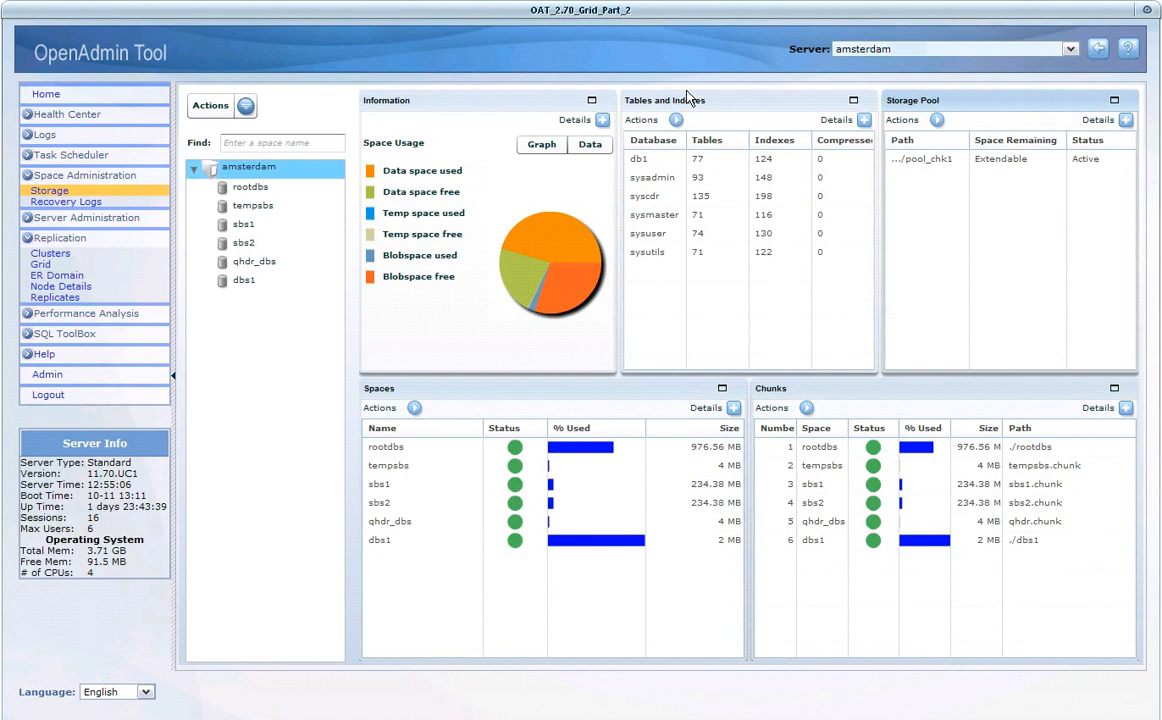
# - Switch the connected server to chicago and confirm the change
pyautogui.click(874, 50)
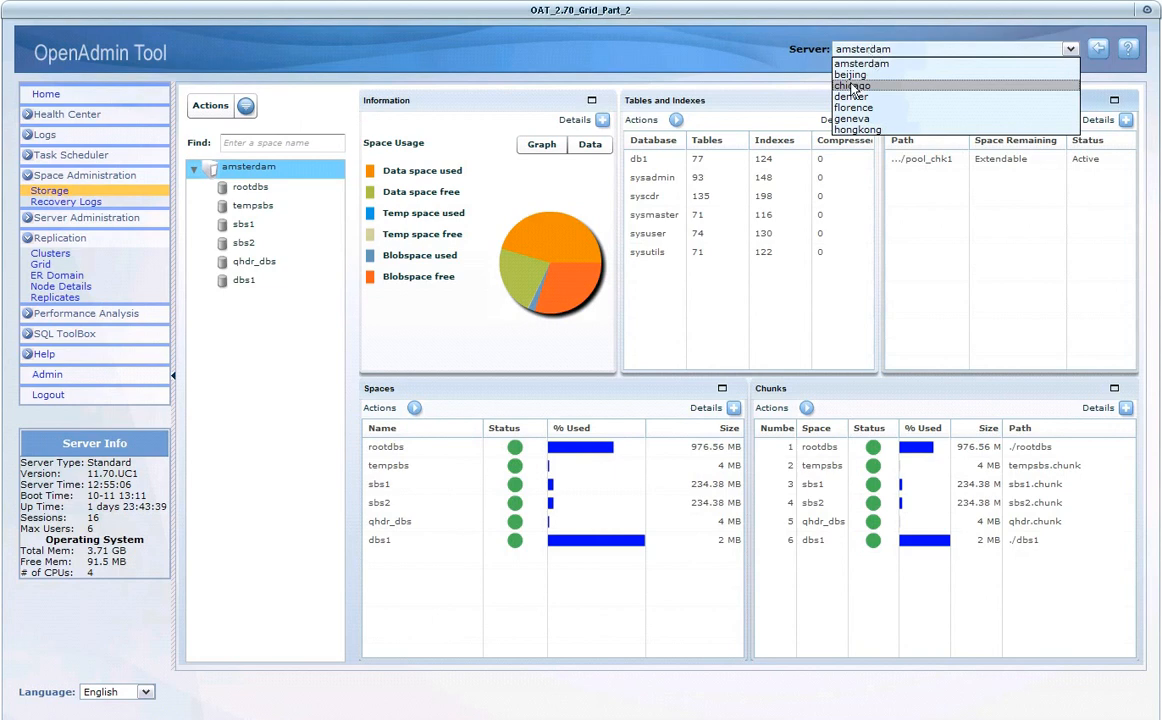
pyautogui.click(853, 86)
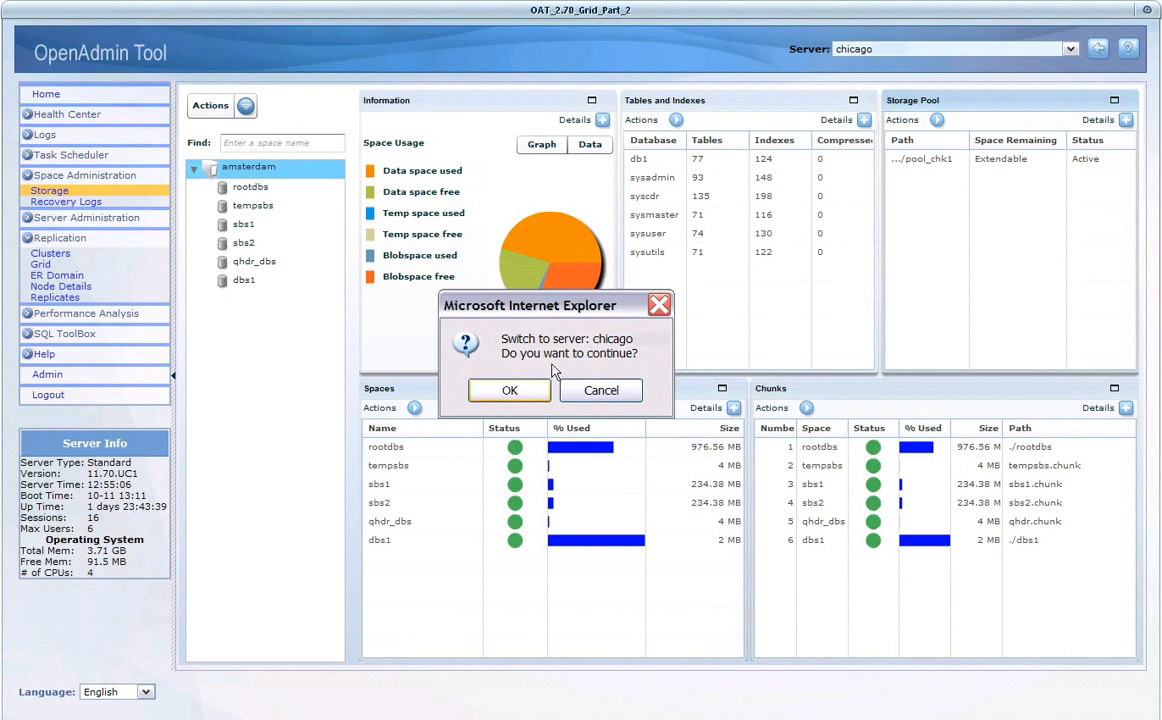
pyautogui.click(512, 389)
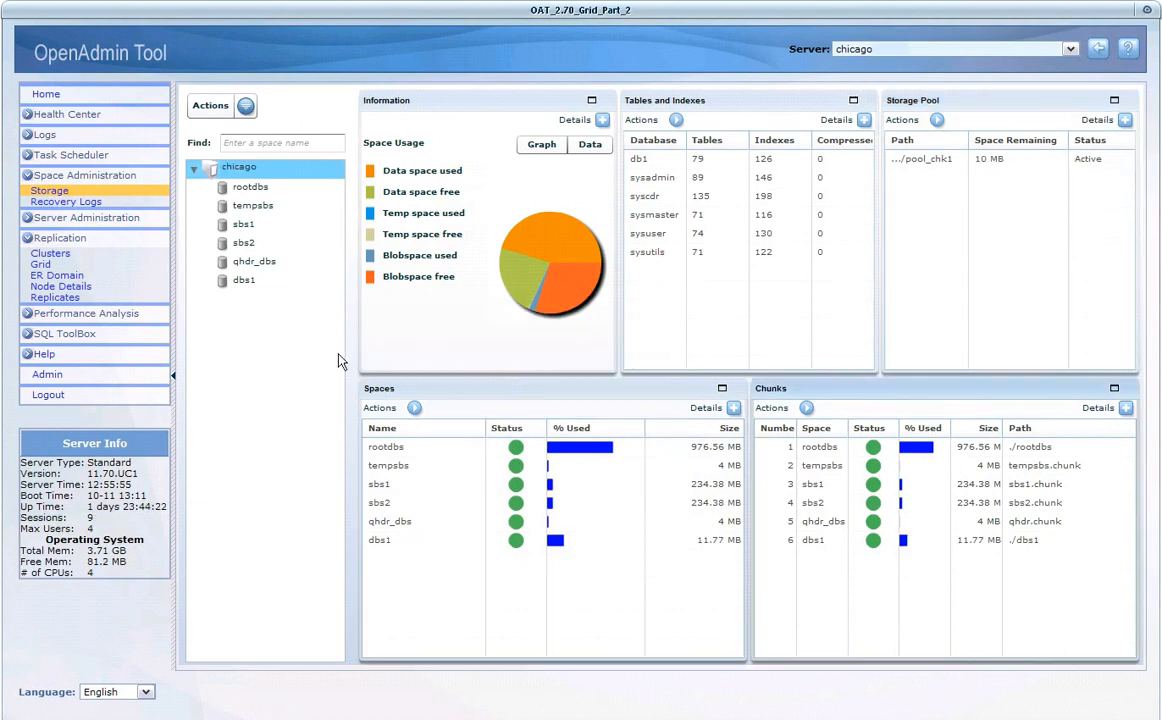
# - Open the command status list of myGrid under the Replication grid pages
pyautogui.click(41, 263)
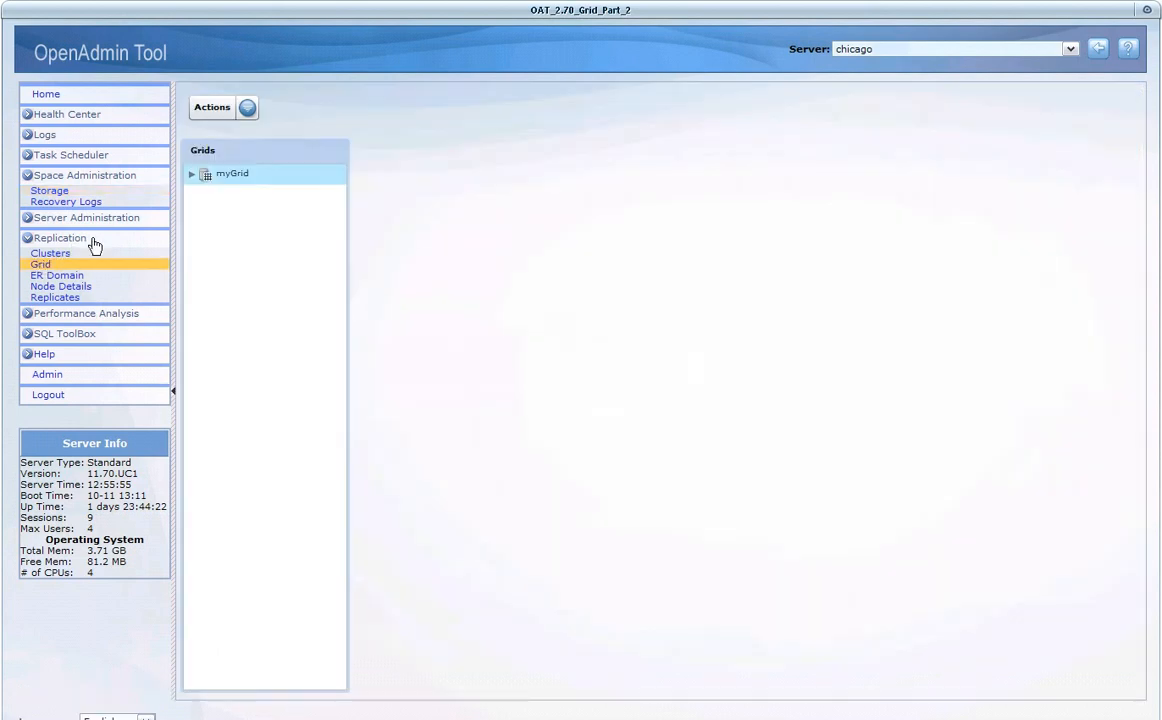
pyautogui.click(202, 178)
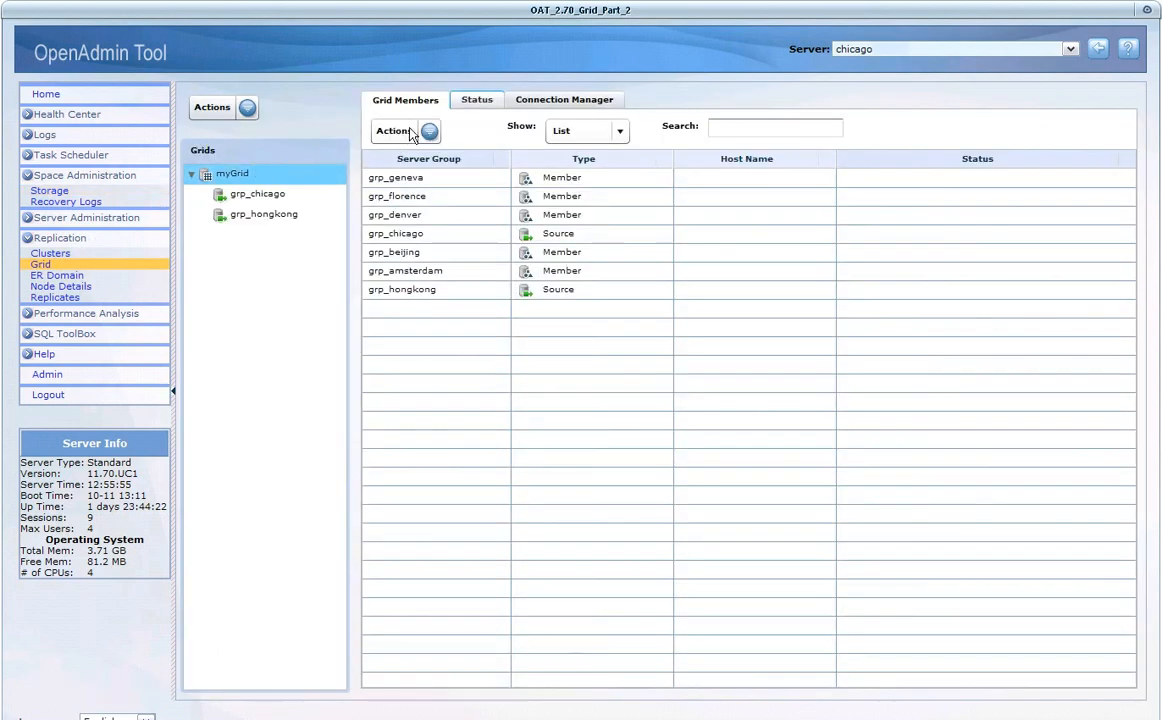
pyautogui.click(473, 103)
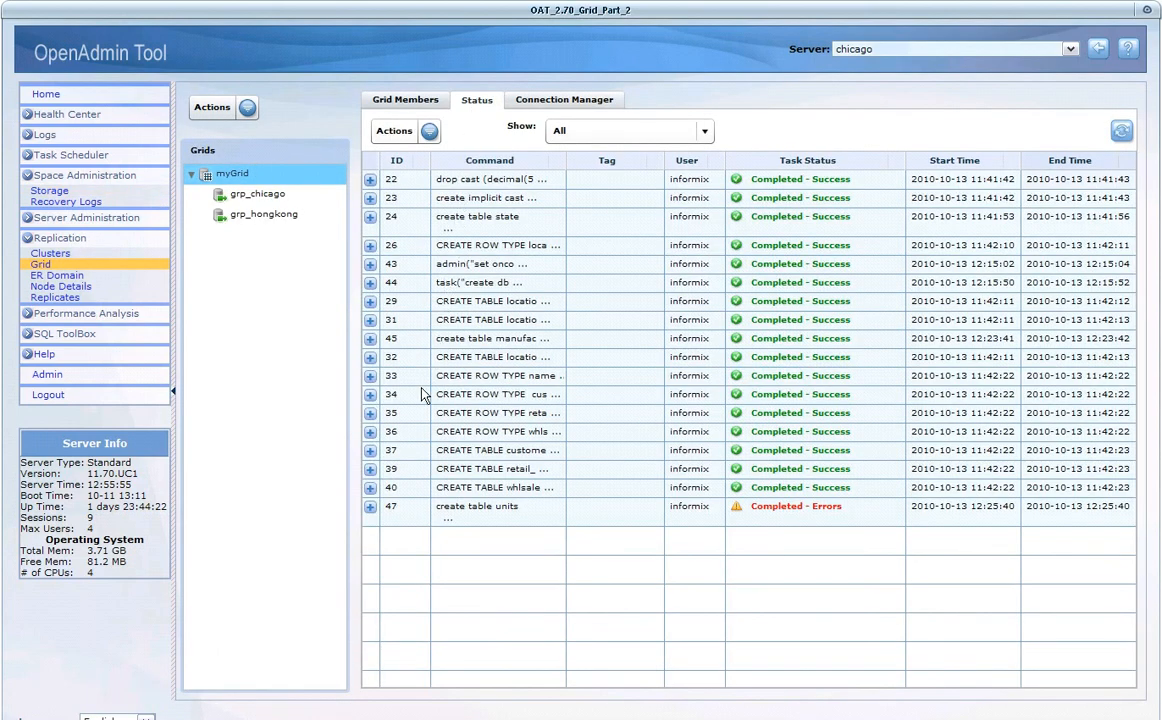
# - Rerun command 47 (create table units) for the failed member grp_amsterdam and close the submission message
pyautogui.click(370, 507)
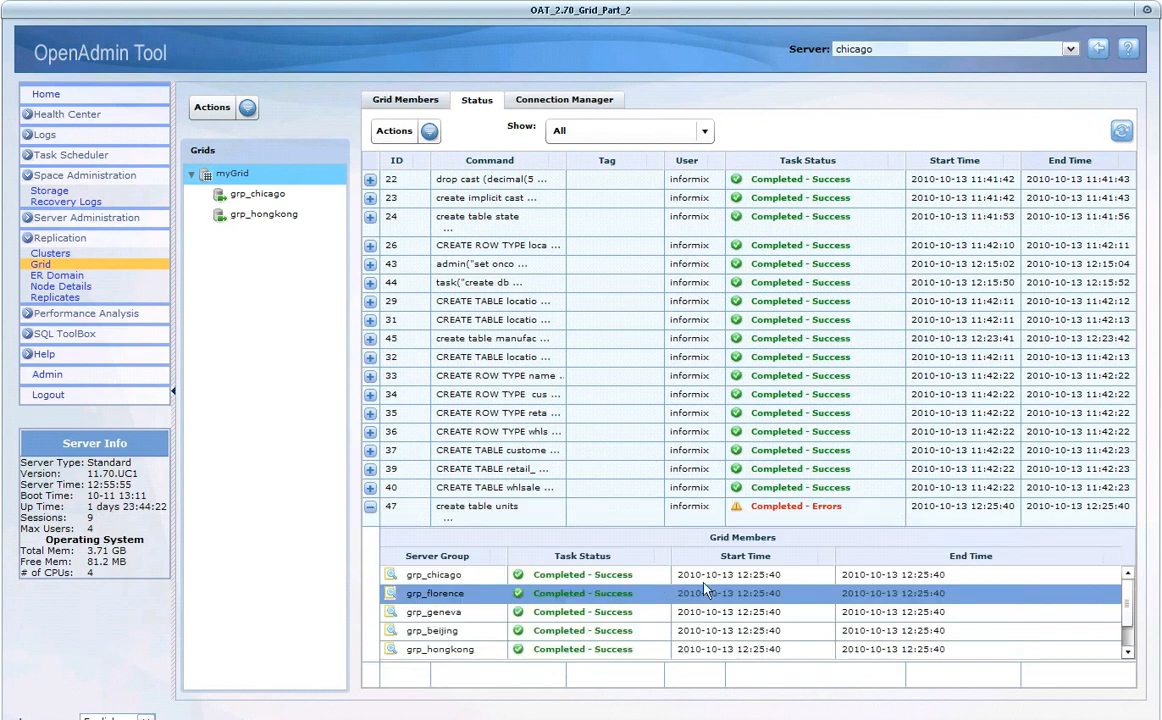
pyautogui.scroll(-1, 1124, 610)
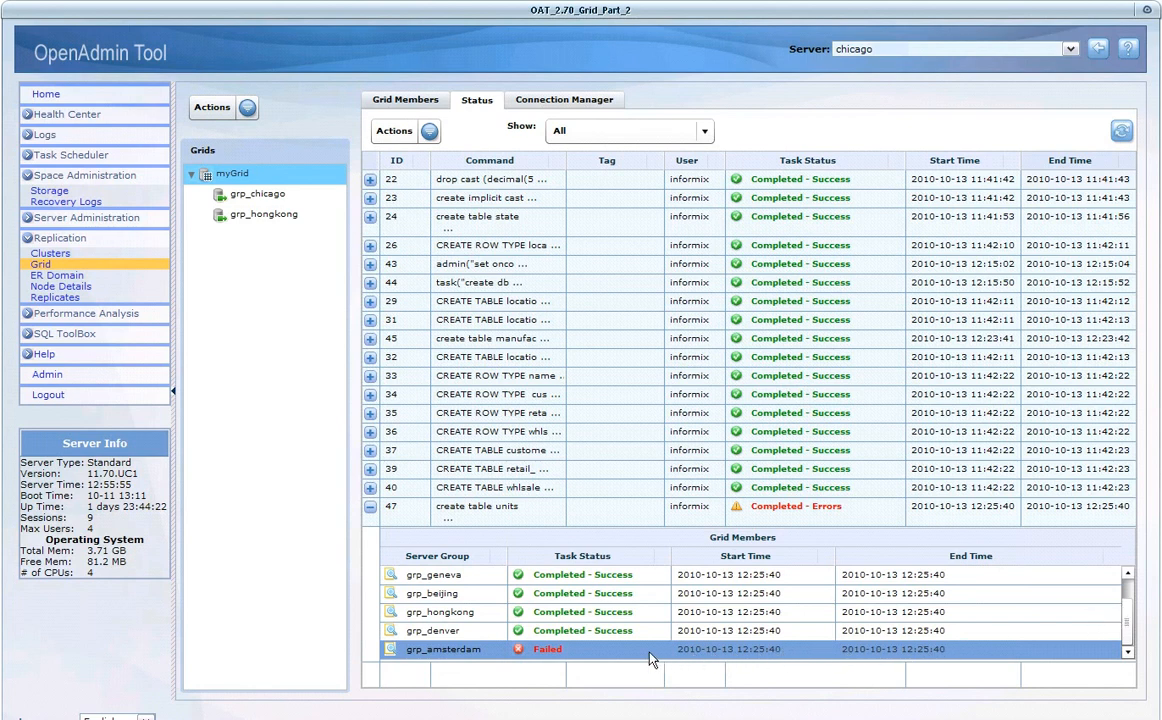
pyautogui.click(617, 652)
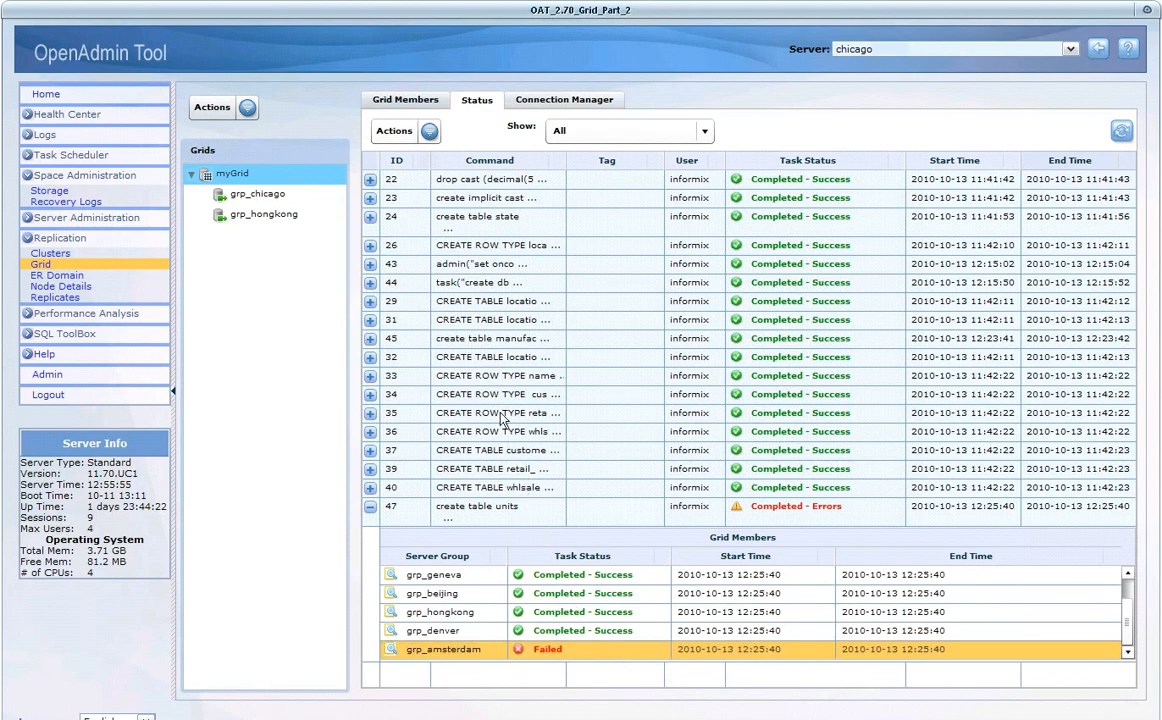
pyautogui.click(430, 133)
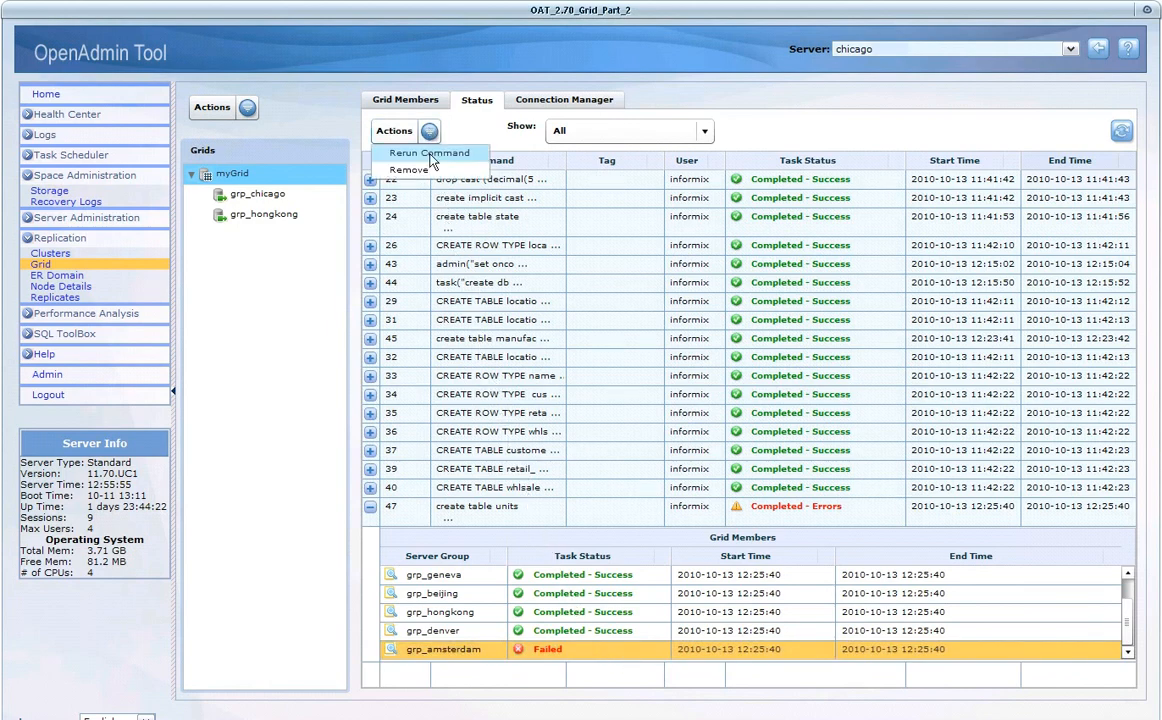
pyautogui.click(430, 154)
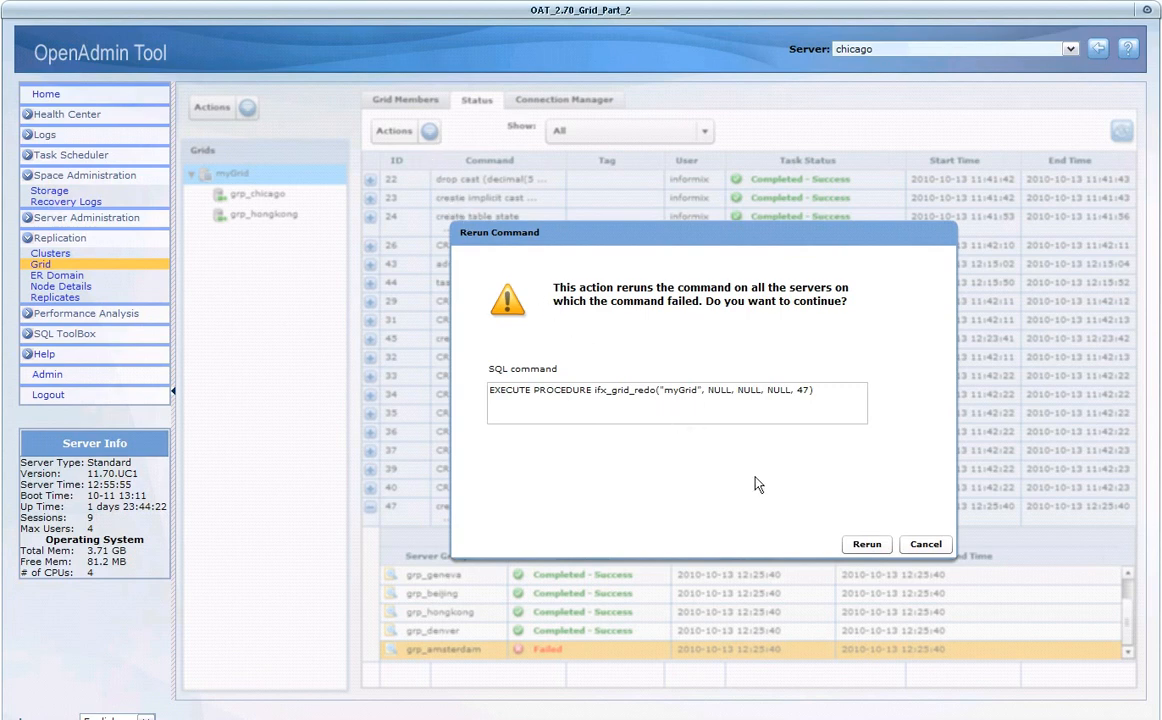
pyautogui.click(869, 546)
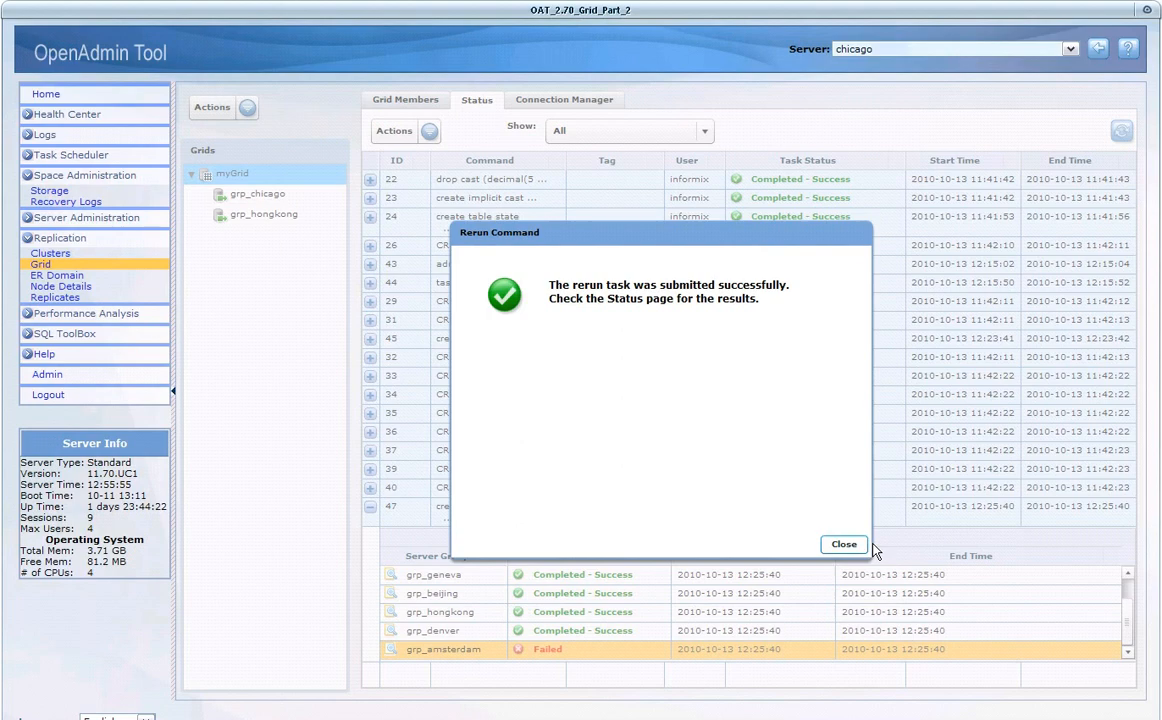
pyautogui.click(844, 545)
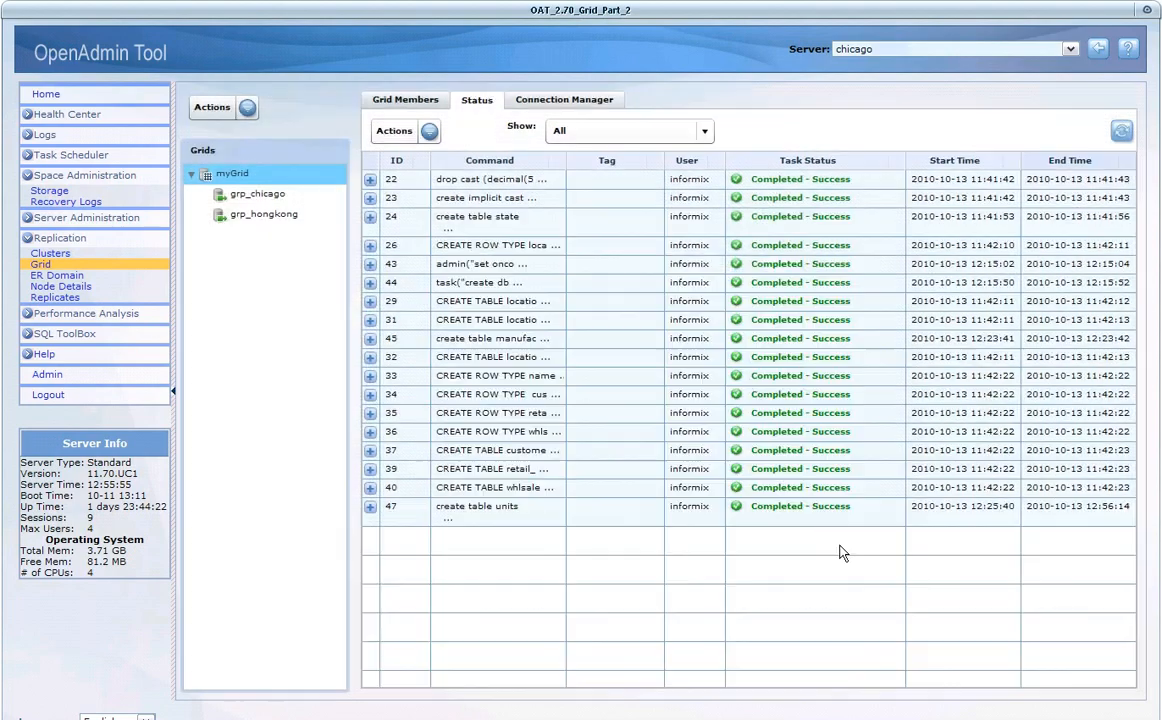
# - Check the status of command 47 across its grid members and review its output details for grp_amsterdam
pyautogui.click(760, 512)
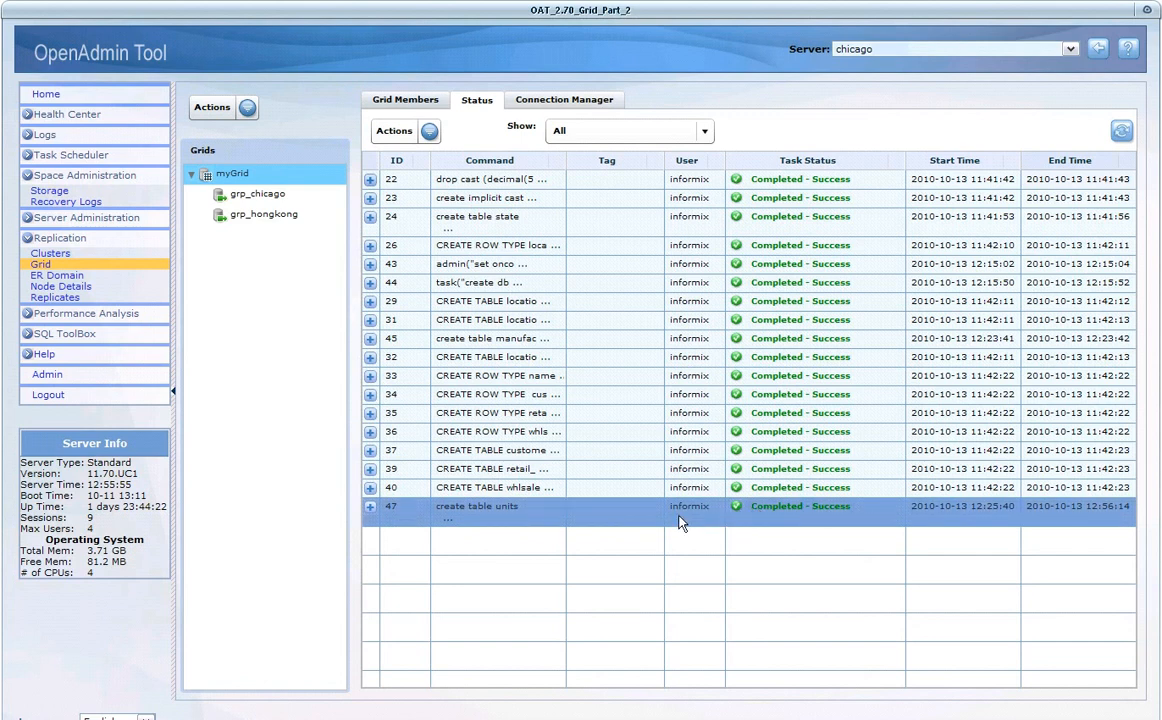
pyautogui.click(369, 509)
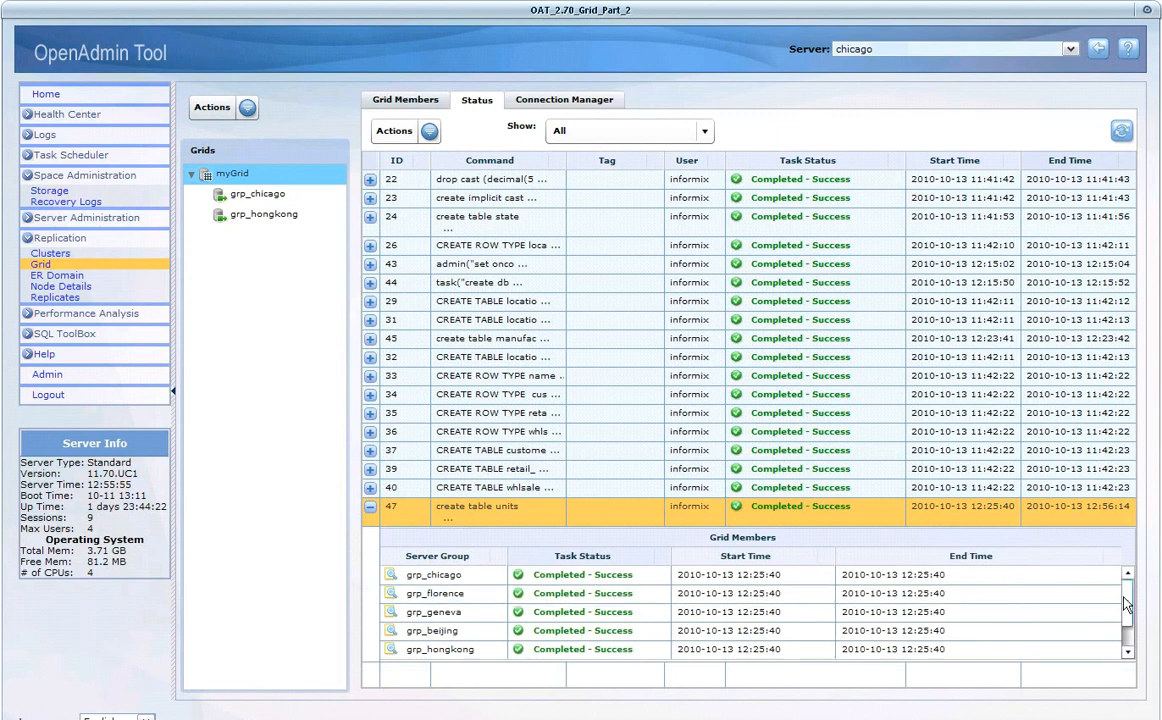
pyautogui.moveTo(1127, 604); pyautogui.dragTo(1125, 632)
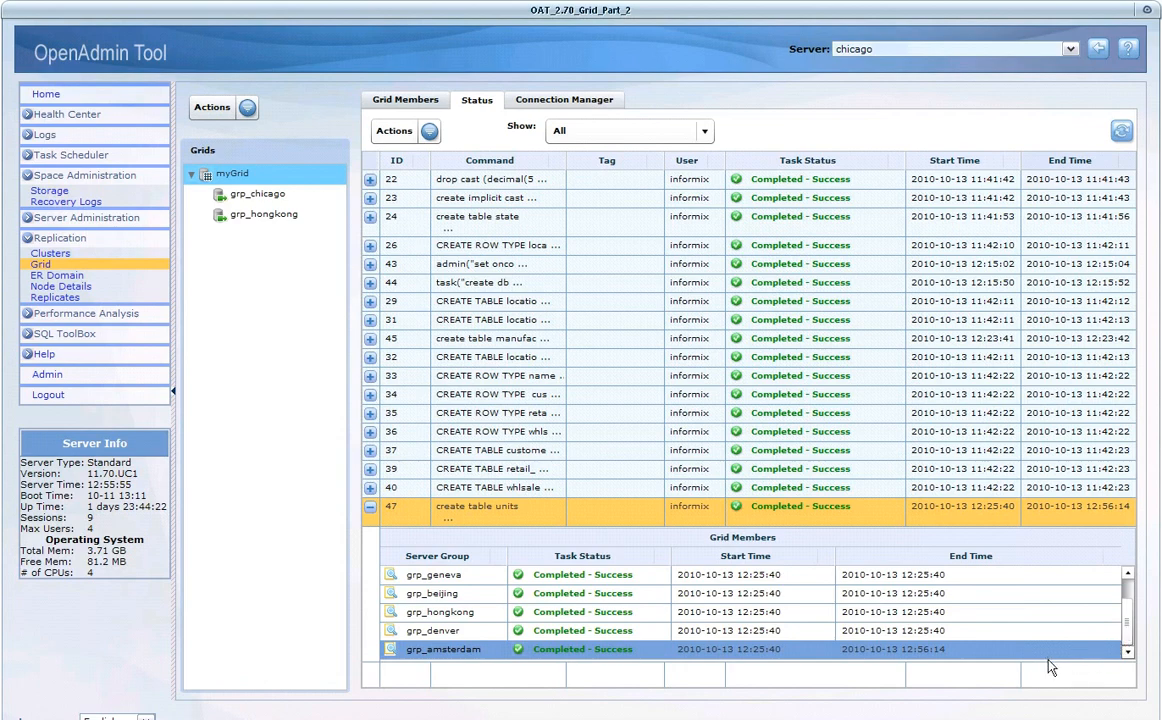
pyautogui.click(479, 659)
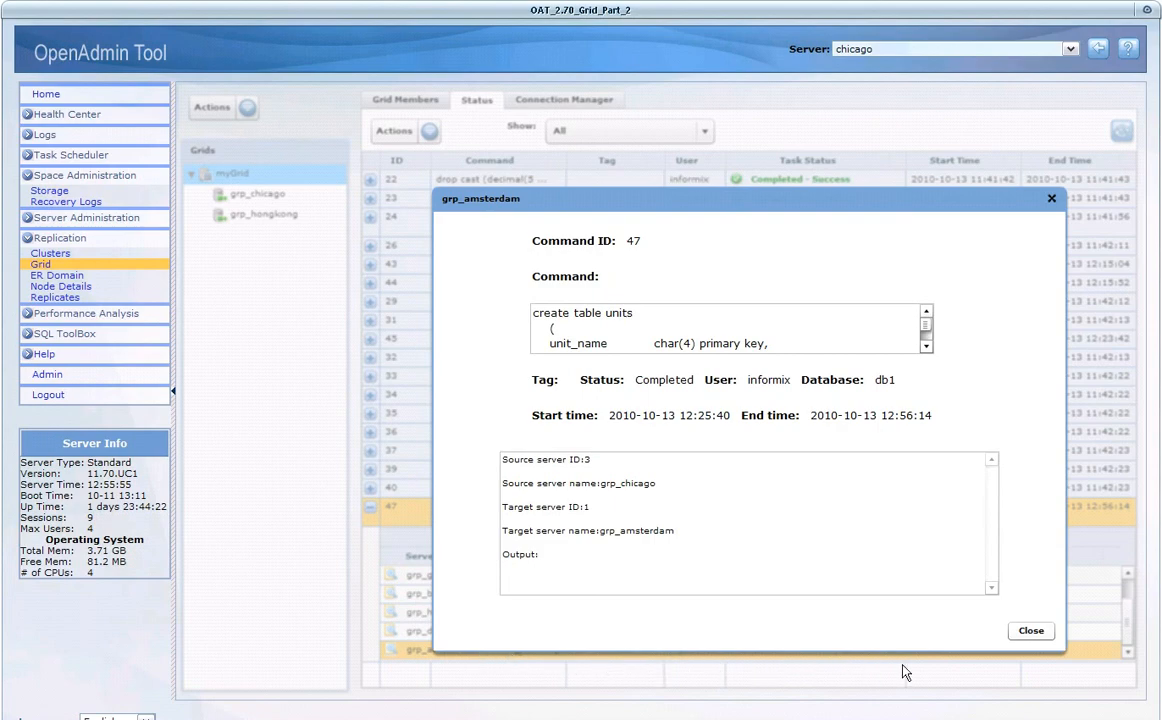
pyautogui.click(1031, 631)
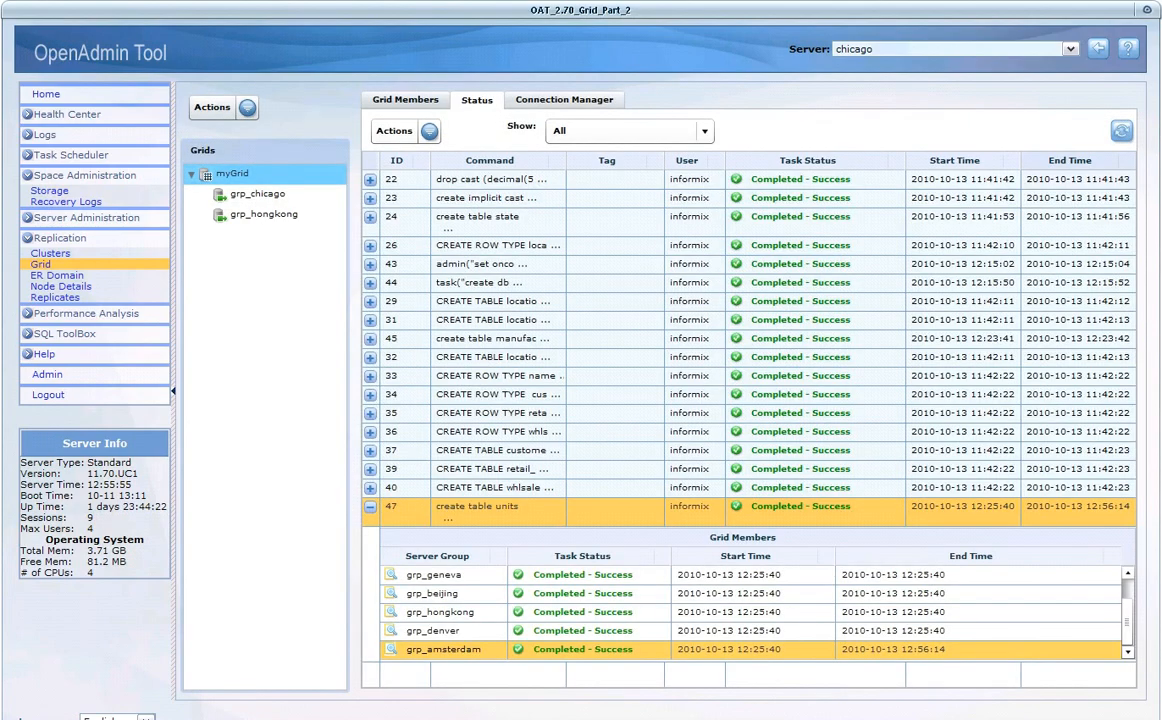